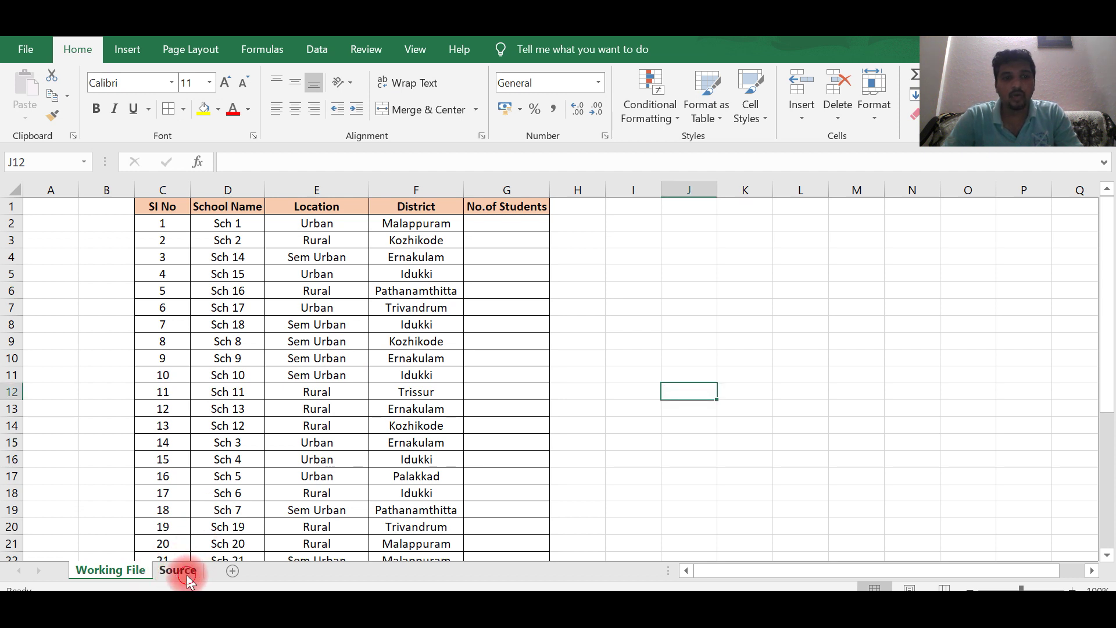
Step: Compare the Source sheet's school student counts with the Working File table
{"action": "left_click", "coordinate": [187, 574]}
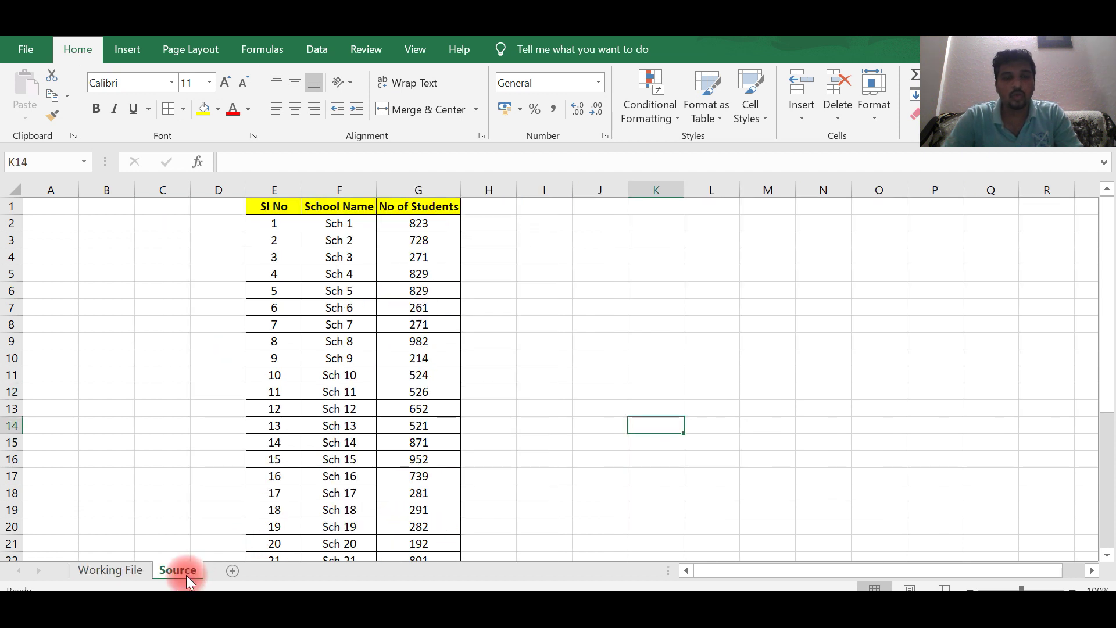
{"action": "left_click", "coordinate": [135, 575]}
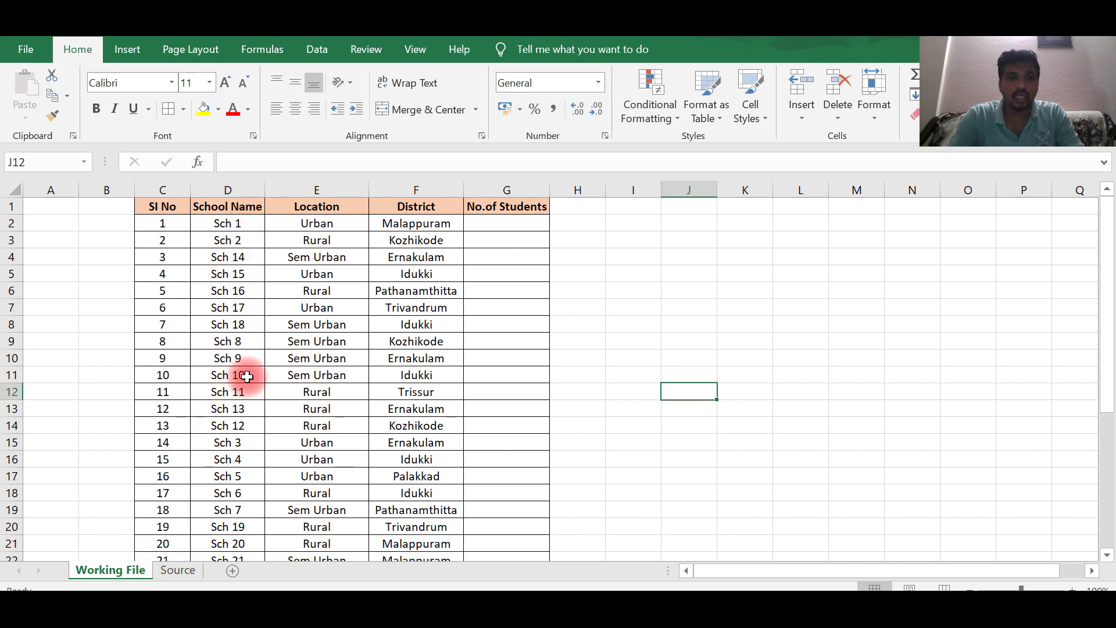
{"action": "left_click", "coordinate": [177, 571]}
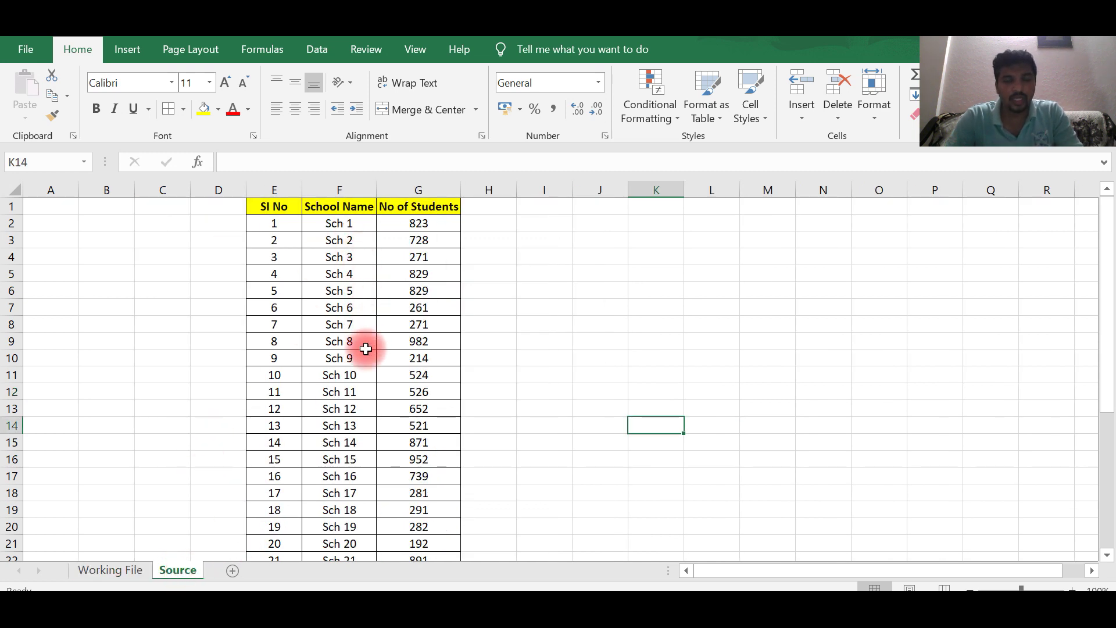
{"action": "left_click", "coordinate": [117, 574]}
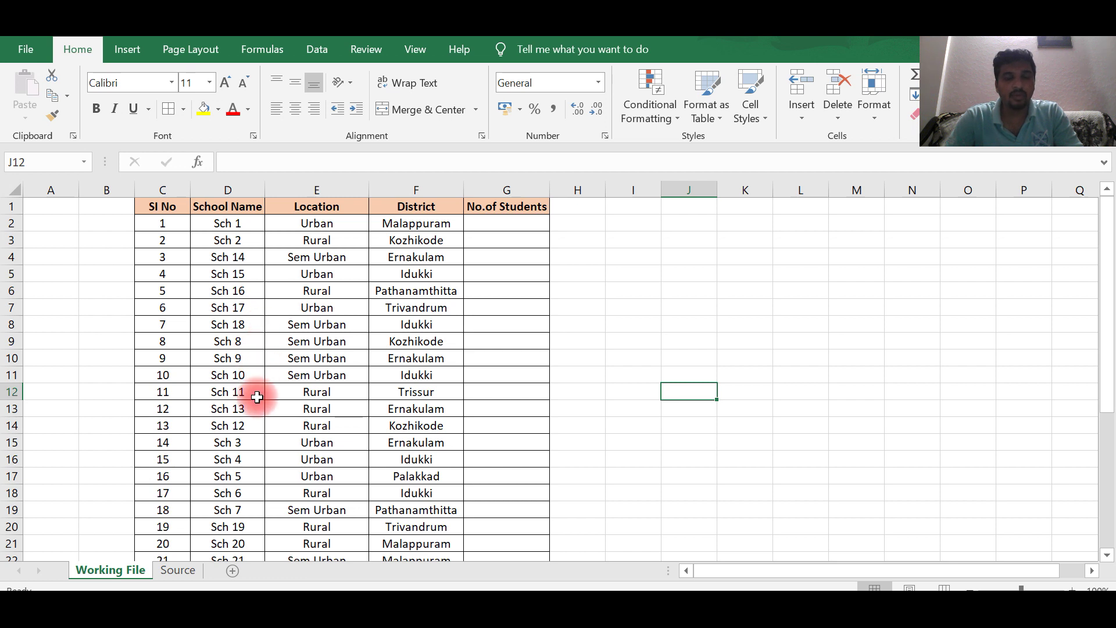
{"action": "left_click", "coordinate": [178, 570]}
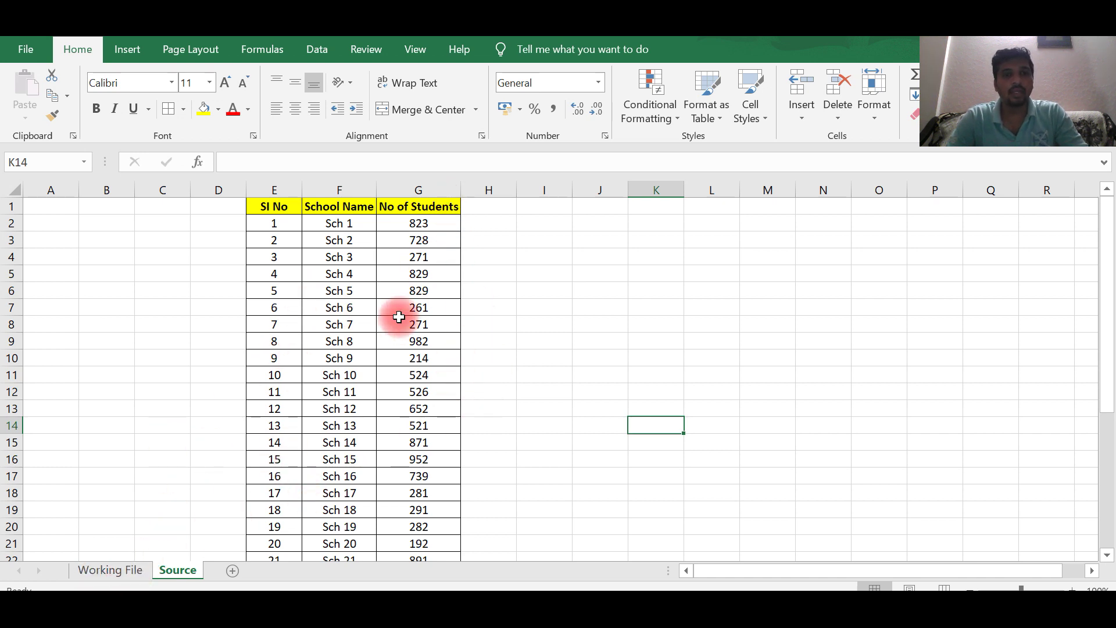
{"action": "left_click", "coordinate": [143, 570]}
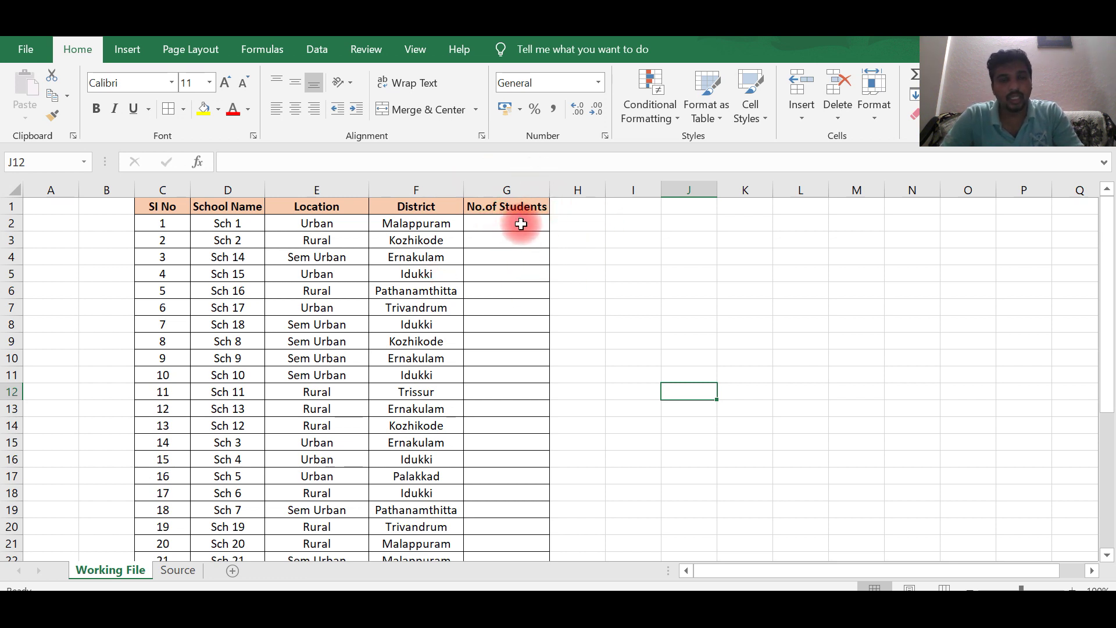
{"action": "left_click", "coordinate": [184, 574]}
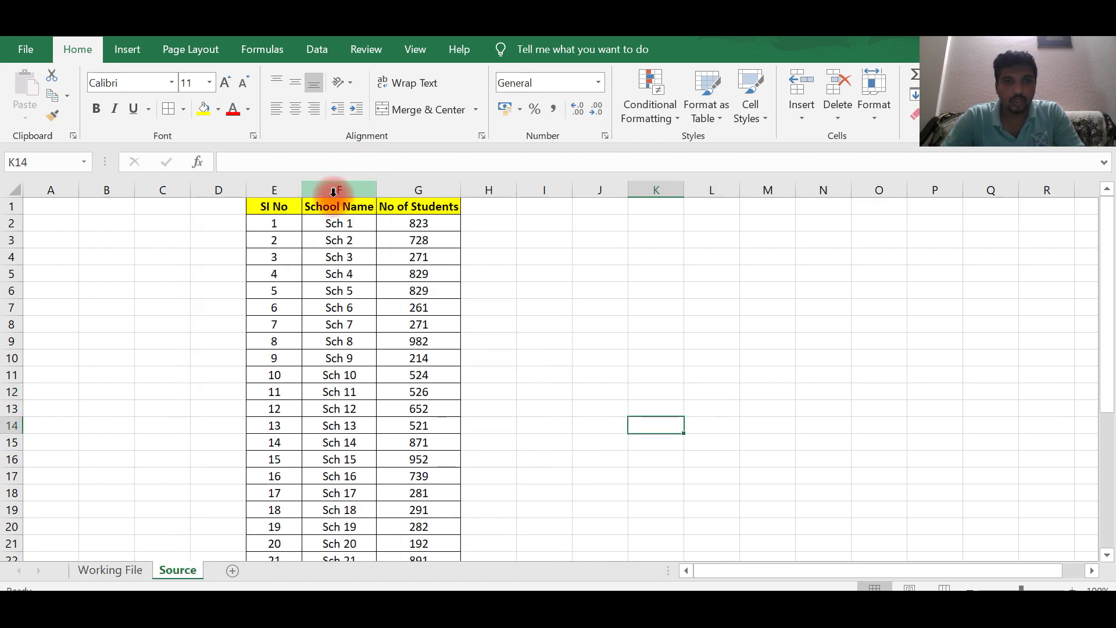
{"action": "left_click", "coordinate": [111, 571]}
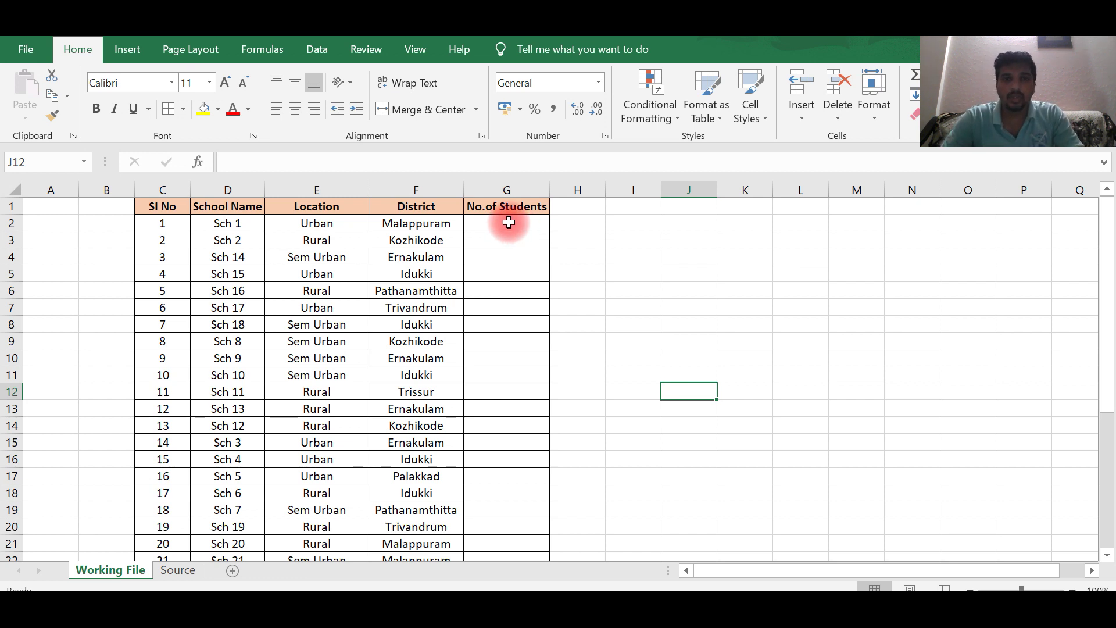
Step: Start a VLOOKUP in G2 using column D school names as the lookup value
{"action": "left_click", "coordinate": [509, 223]}
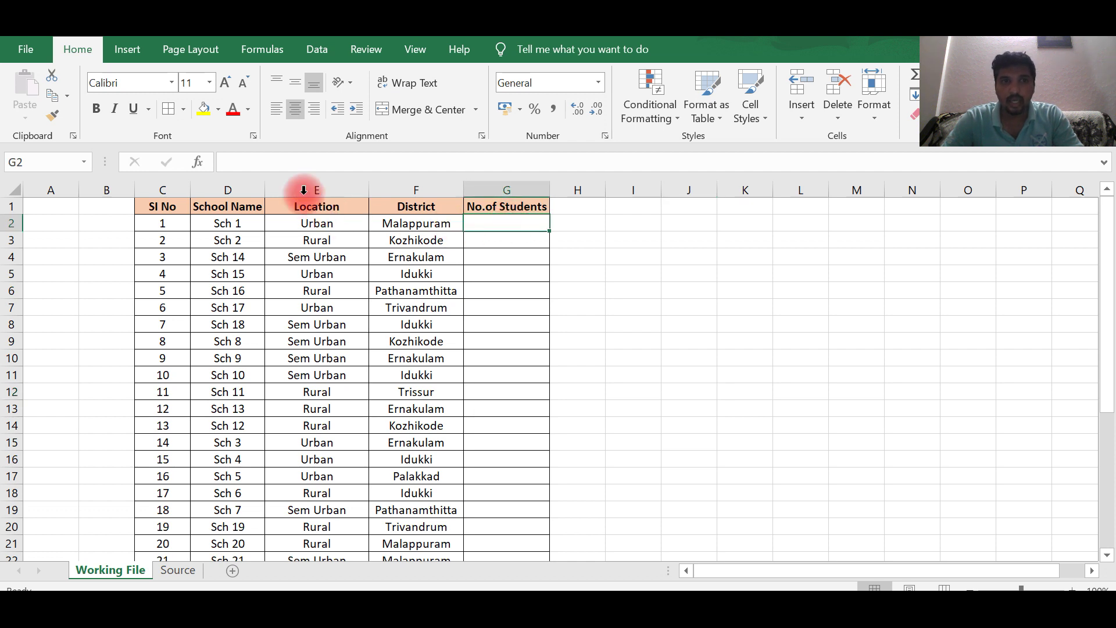
{"action": "left_click", "coordinate": [199, 161]}
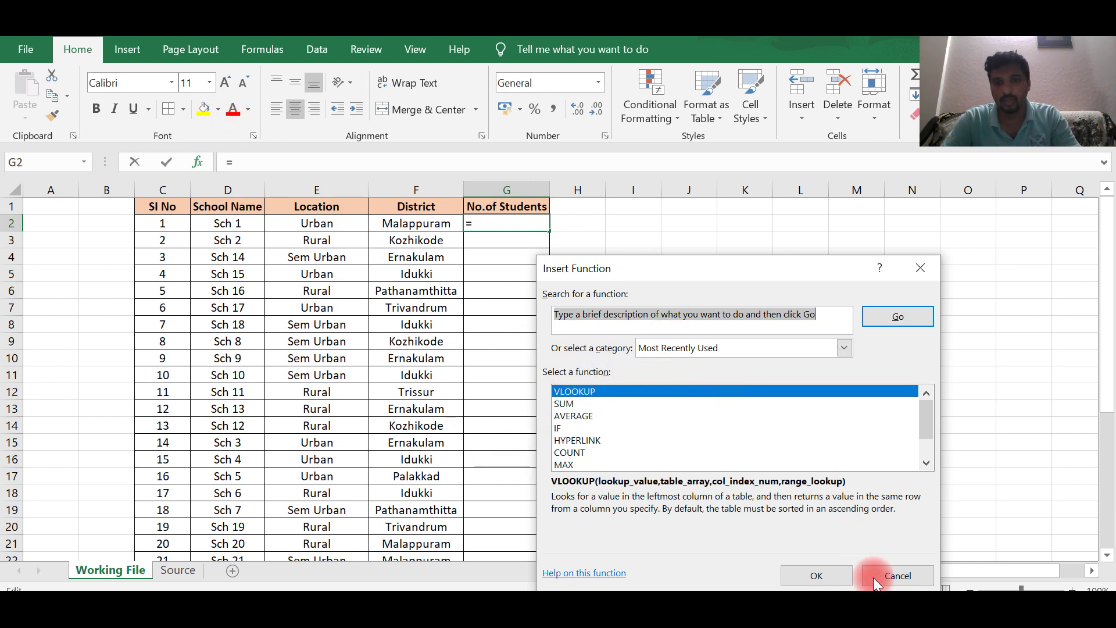
{"action": "left_click", "coordinate": [829, 576]}
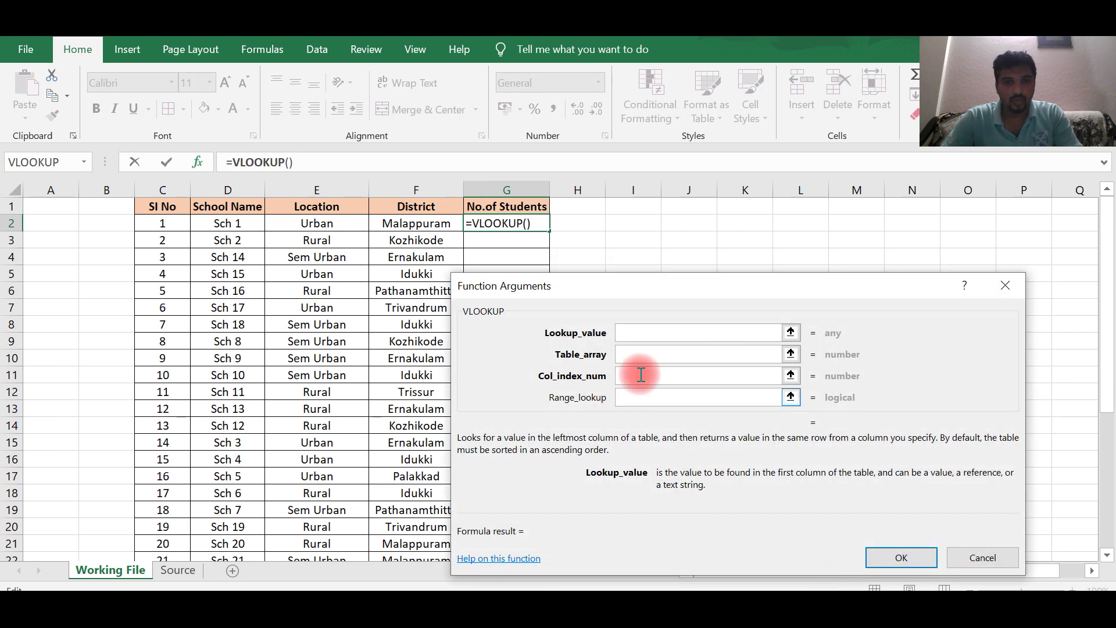
{"action": "left_click", "coordinate": [251, 183]}
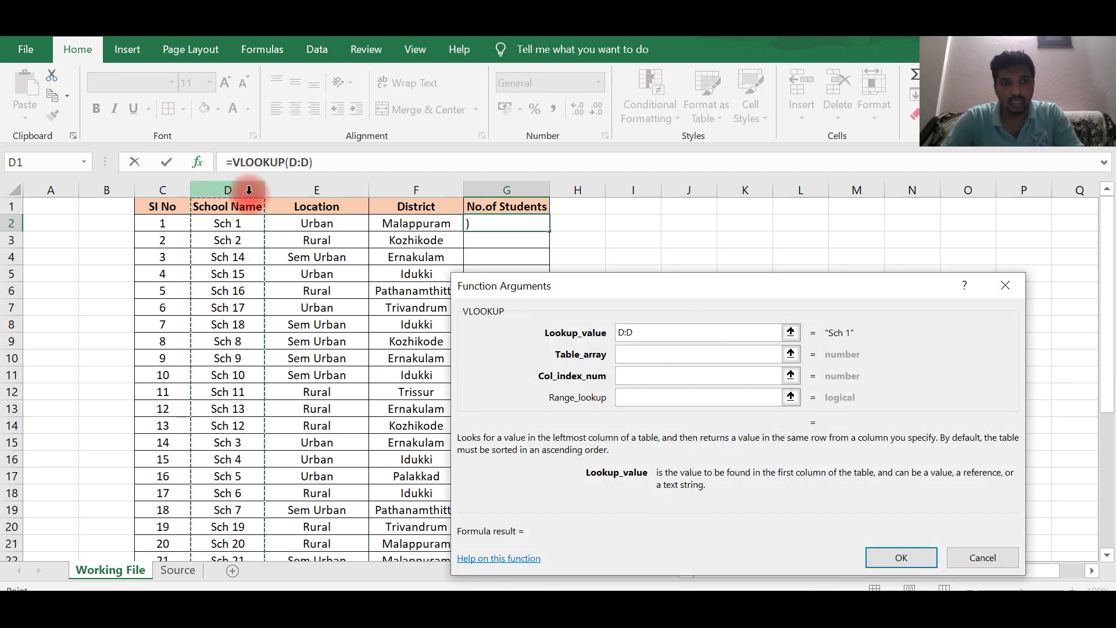
{"action": "left_click", "coordinate": [631, 357]}
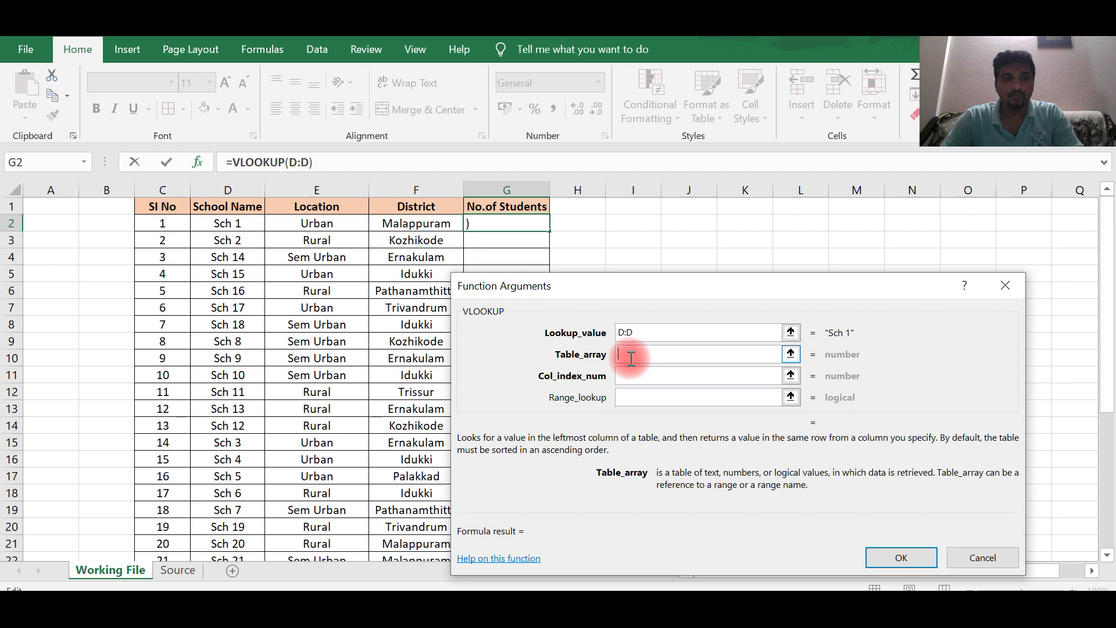
Step: Set the table array to Source!F:G, column index 2 and match 0, returning 823
{"action": "left_click", "coordinate": [197, 573]}
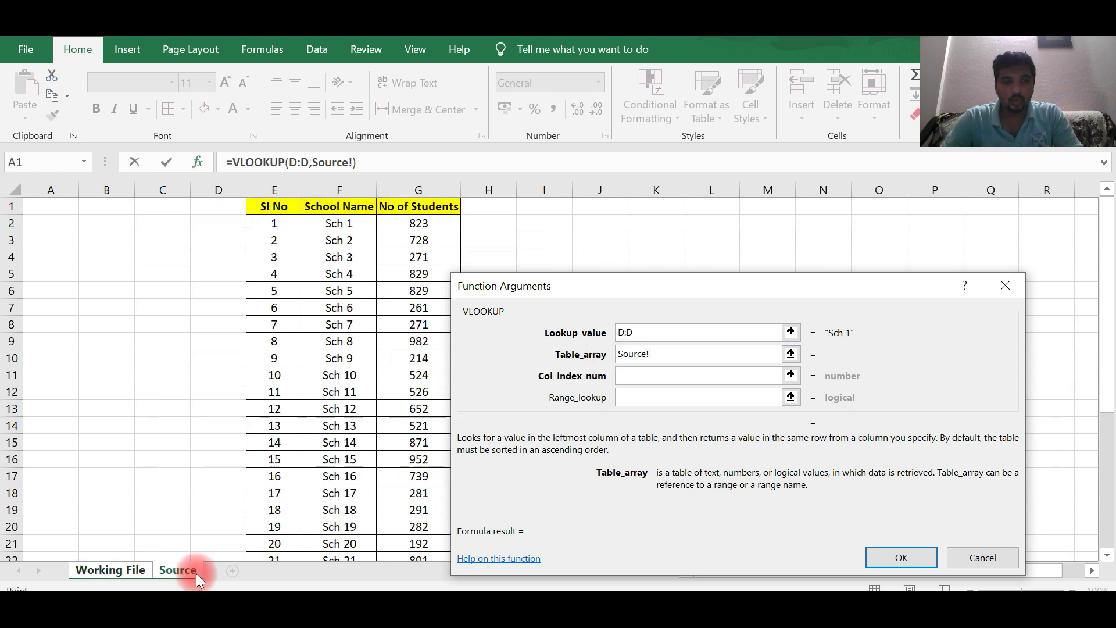
{"action": "left_click", "coordinate": [350, 188]}
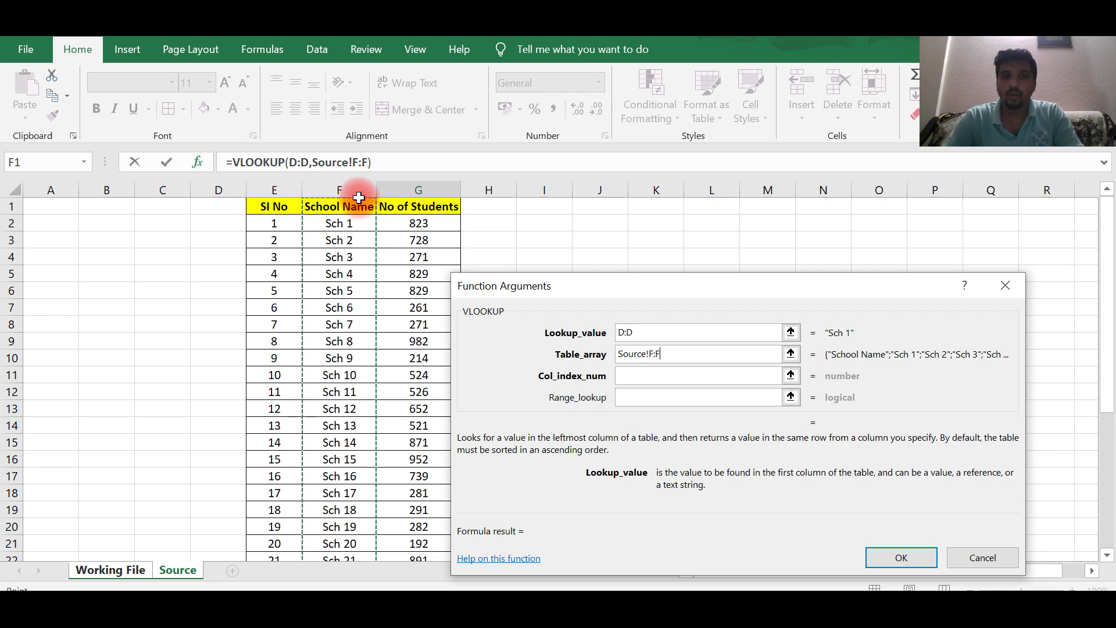
{"action": "left_click_drag", "start_coordinate": [339, 190], "coordinate": [413, 190]}
{"action": "left_click", "coordinate": [679, 372]}
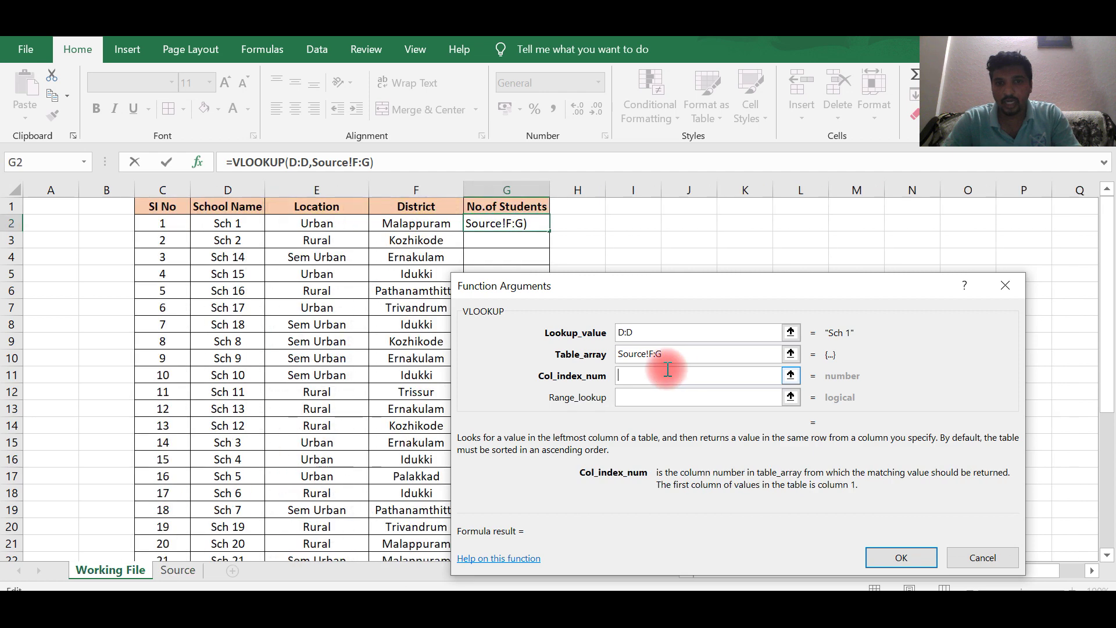
{"action": "type", "text": "2"}
{"action": "left_click", "coordinate": [651, 396]}
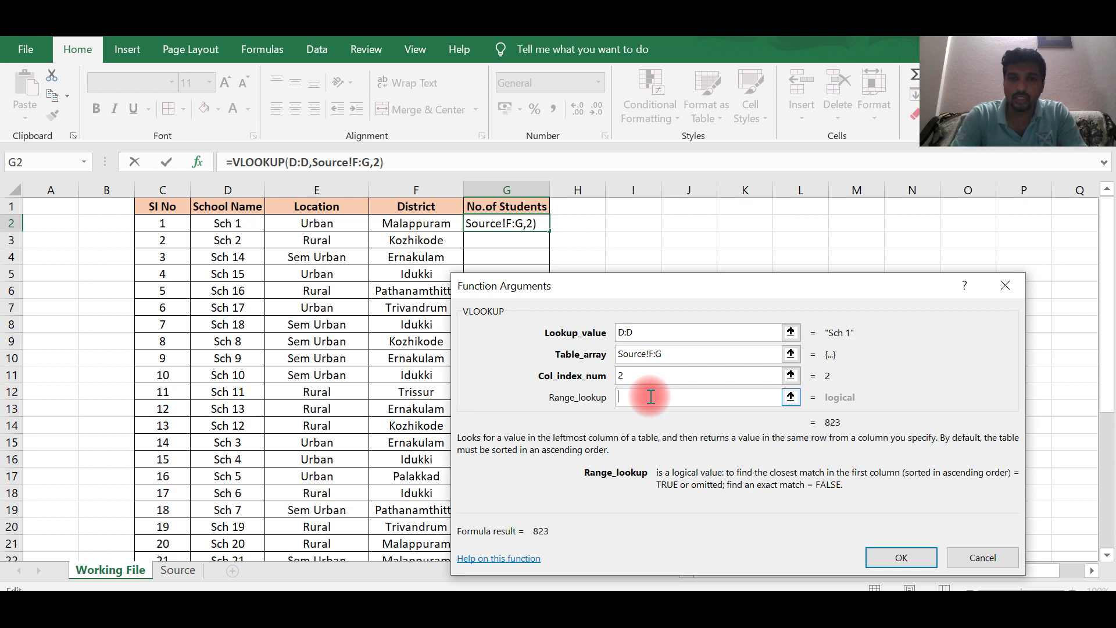
{"action": "type", "text": "0"}
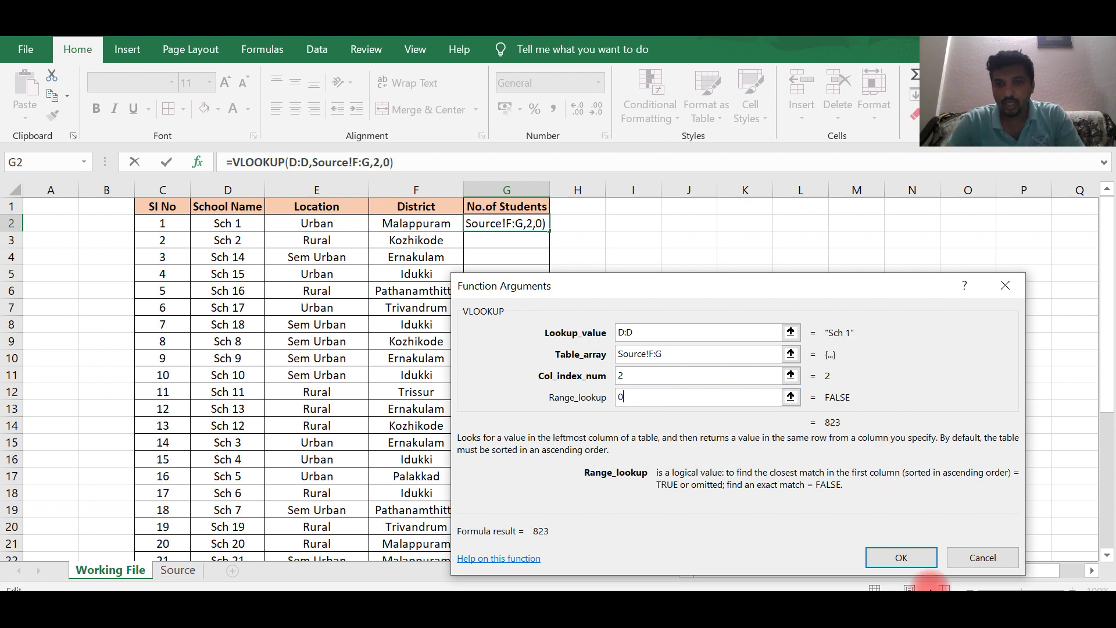
{"action": "left_click", "coordinate": [926, 550]}
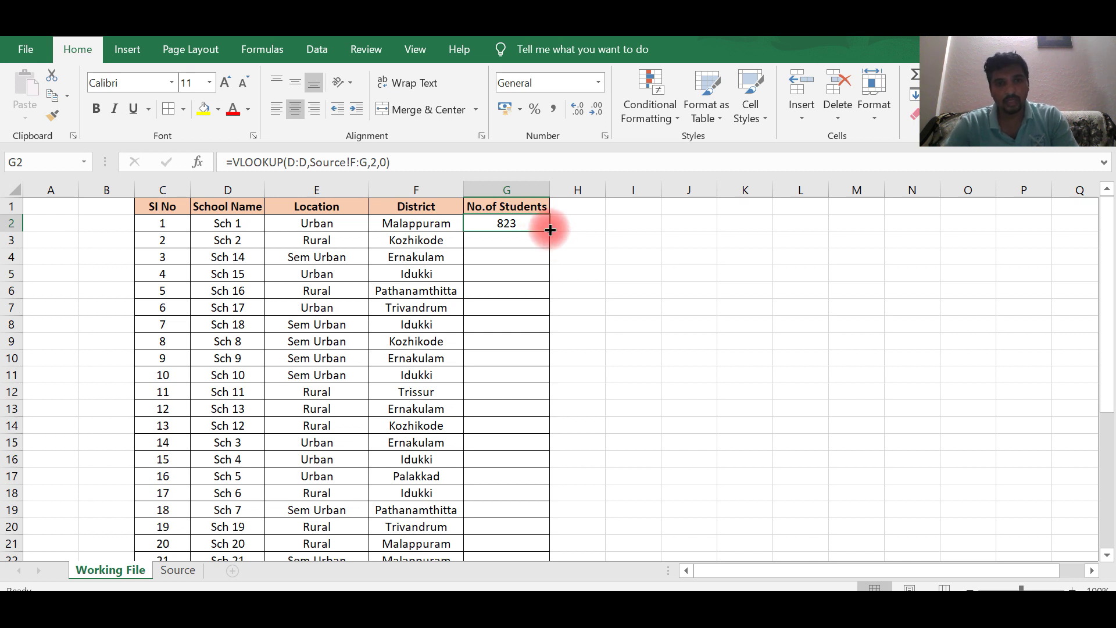
Step: Fill G2's lookup down the column, review the results, then undo the fill
{"action": "double_click", "coordinate": [550, 230]}
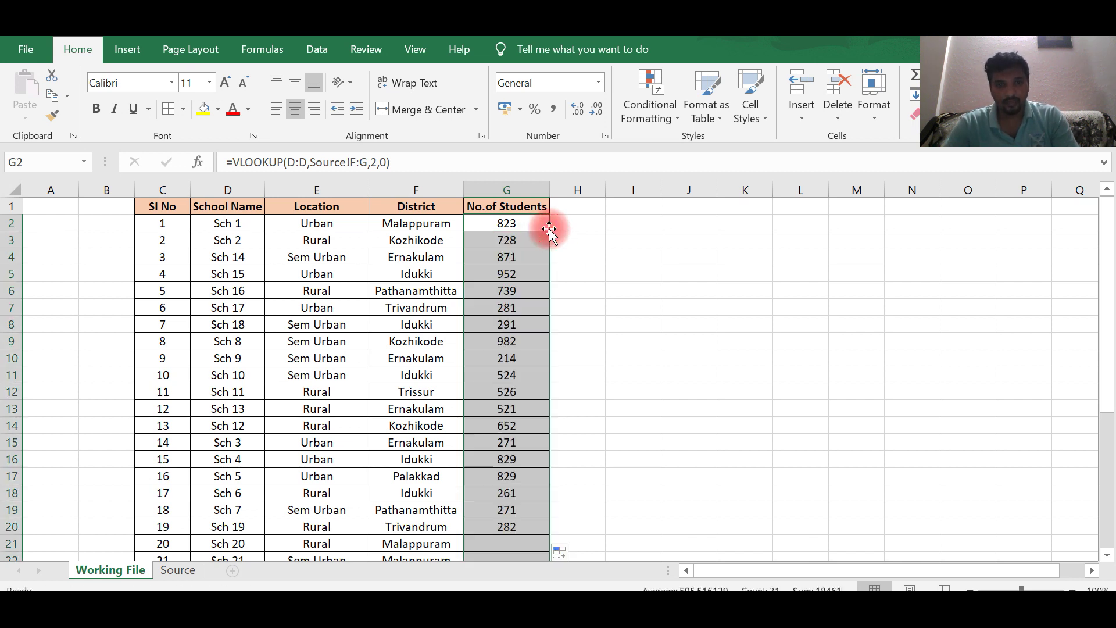
{"action": "scroll", "coordinate": [567, 269], "scroll_direction": "down", "scroll_amount": 4}
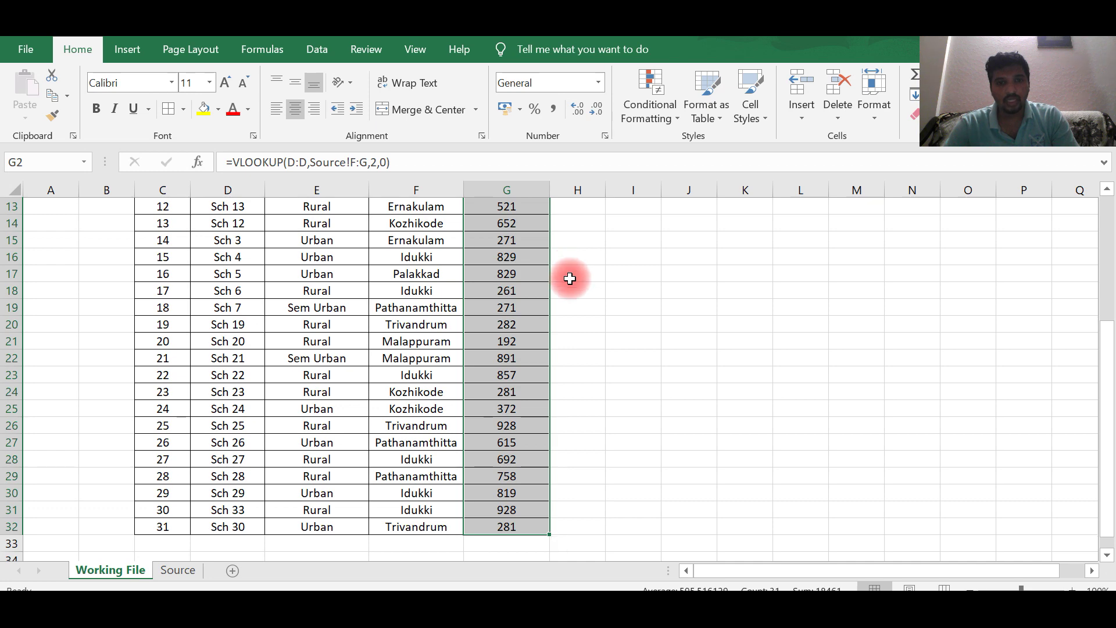
{"action": "scroll", "coordinate": [568, 273], "scroll_direction": "down", "scroll_amount": 2}
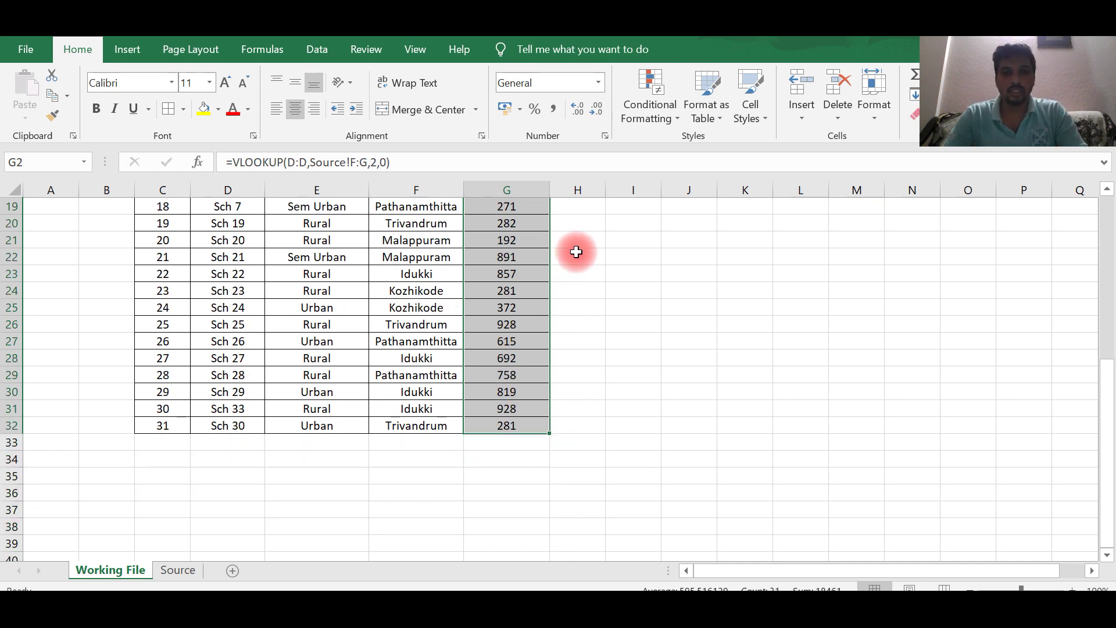
{"action": "scroll", "coordinate": [575, 246], "scroll_direction": "up", "scroll_amount": 6}
{"action": "key", "text": "ctrl+z"}
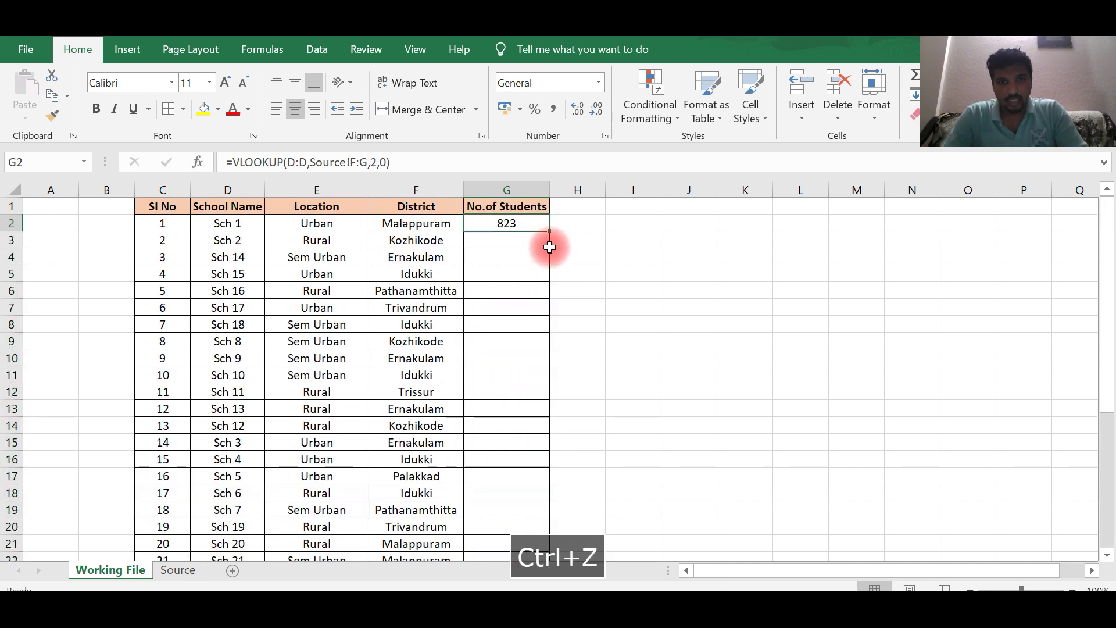
Step: Copy the G2 VLOOKUP formula and paste it into G3 through G8
{"action": "key", "text": "ctrl+c"}
{"action": "left_click", "coordinate": [522, 242]}
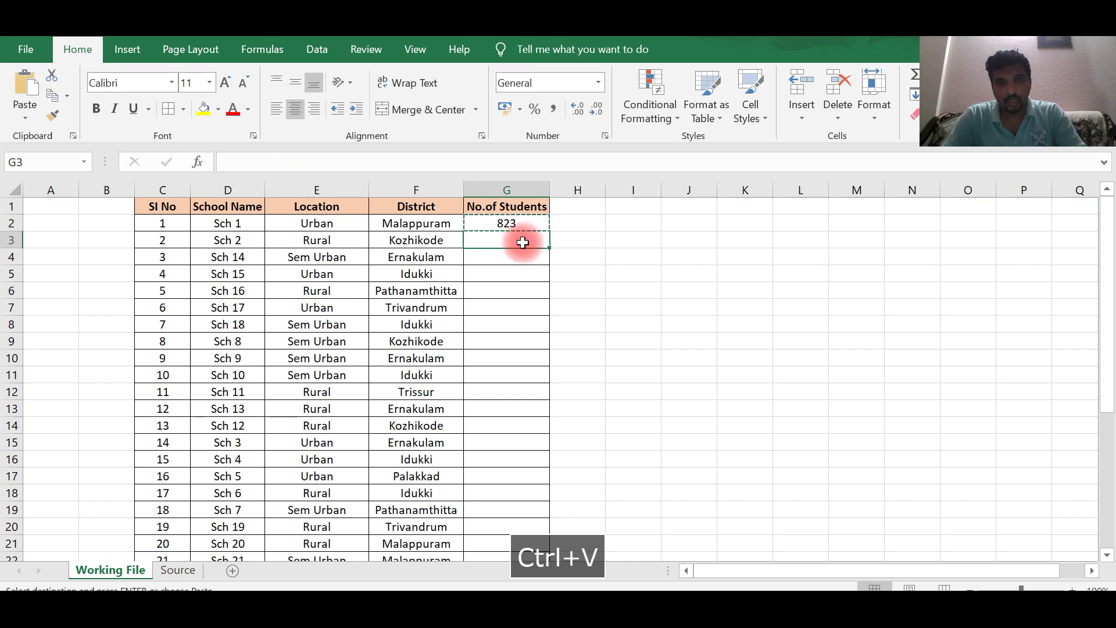
{"action": "key", "text": "ctrl+v"}
{"action": "left_click", "coordinate": [523, 255]}
{"action": "key", "text": "ctrl+v"}
{"action": "left_click", "coordinate": [526, 273]}
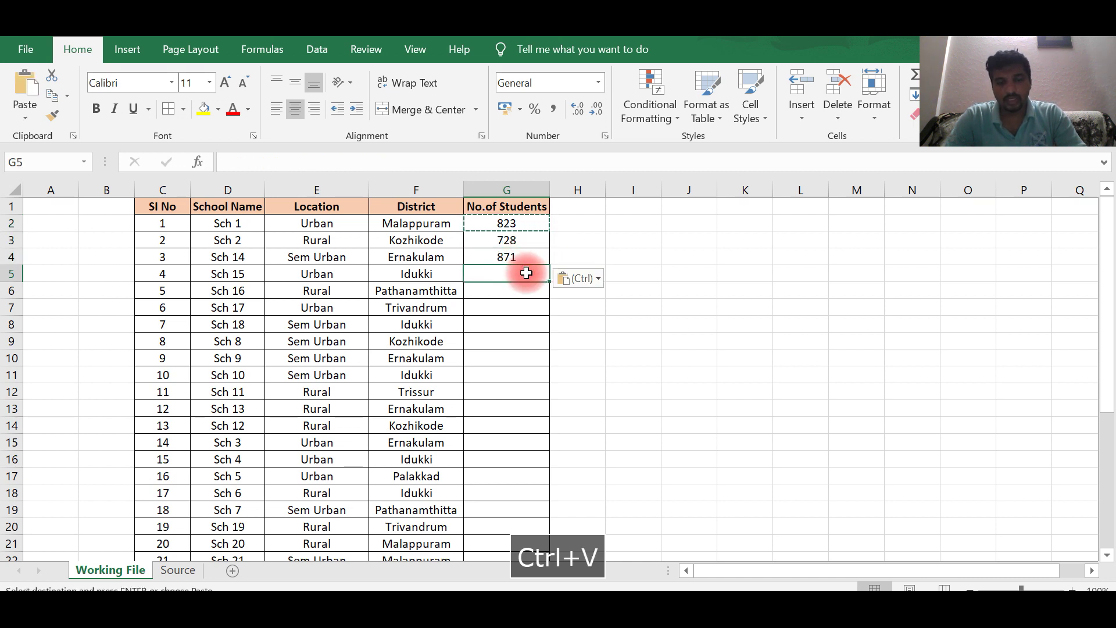
{"action": "key", "text": "ctrl+v"}
{"action": "left_click", "coordinate": [519, 289]}
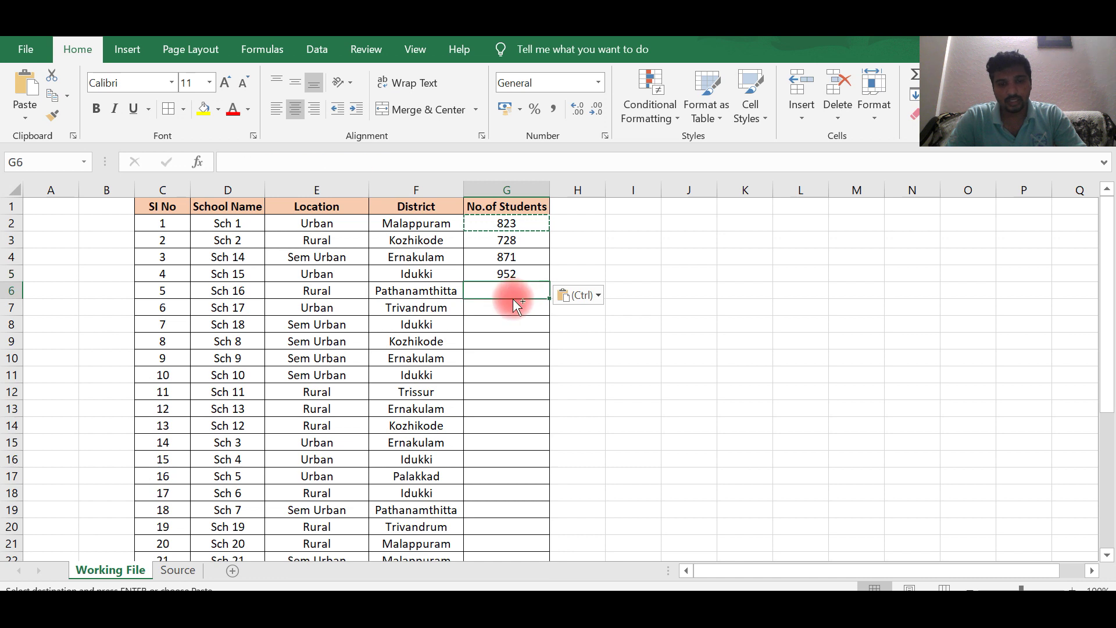
{"action": "key", "text": "ctrl+v"}
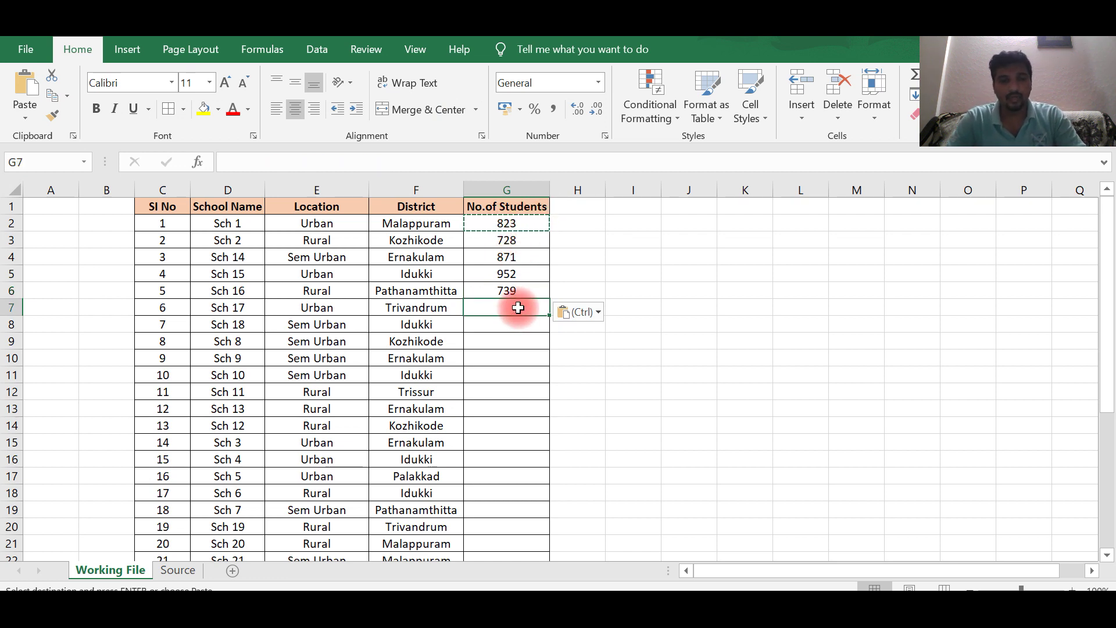
{"action": "key", "text": "ctrl+v"}
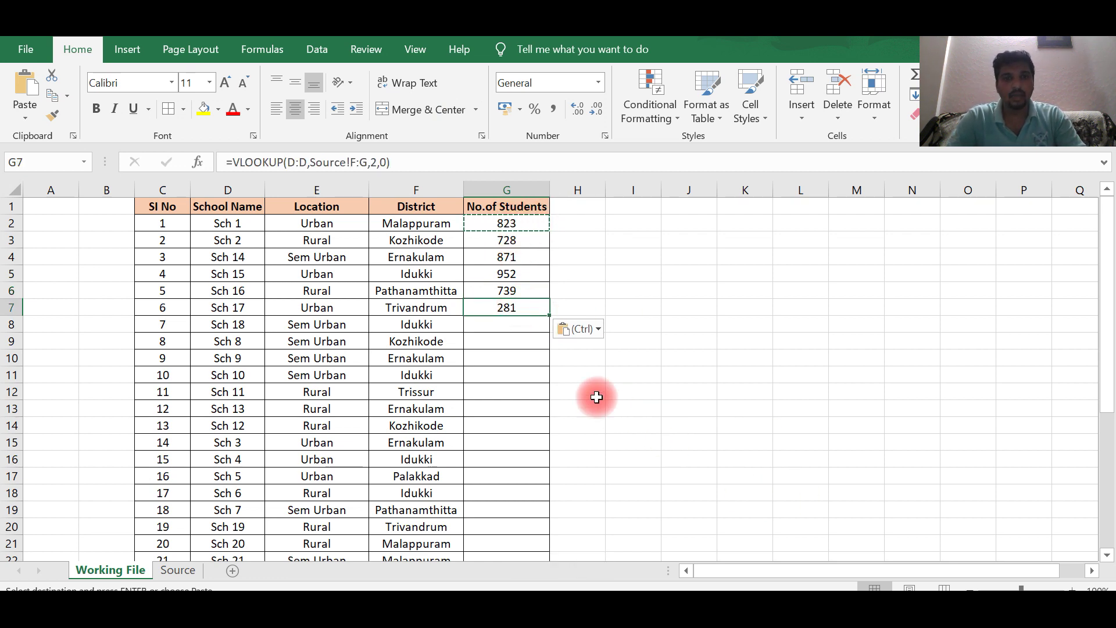
{"action": "left_click", "coordinate": [514, 322]}
{"action": "key", "text": "ctrl+v"}
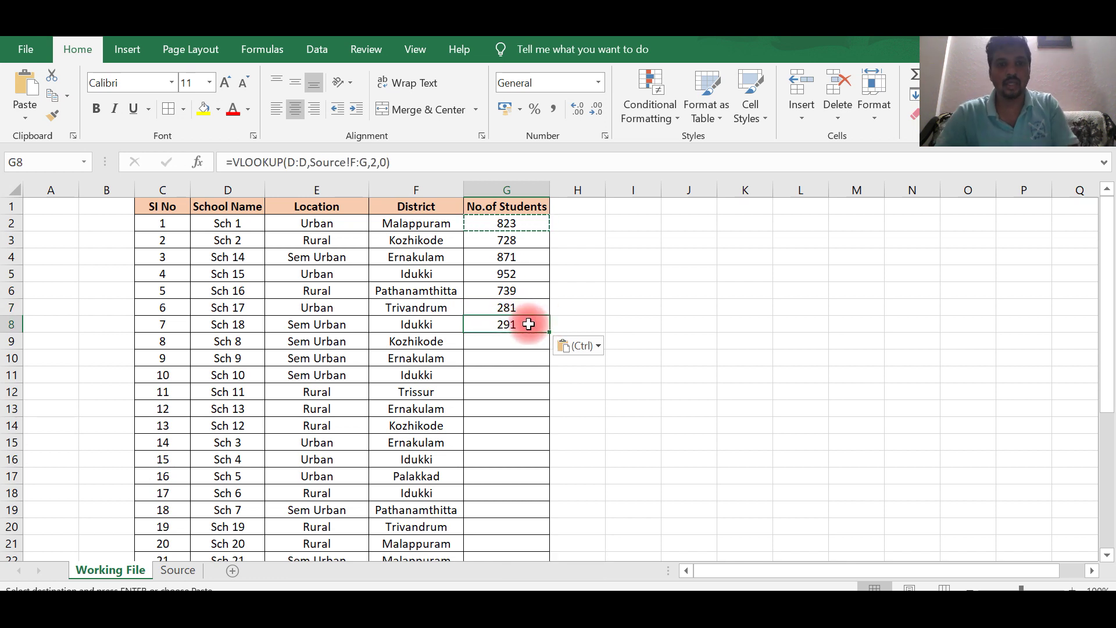
Step: Fill G2:G8 down the rest of column G, showing counts like 728, 871 and 952
{"action": "left_click_drag", "start_coordinate": [539, 223], "coordinate": [528, 330]}
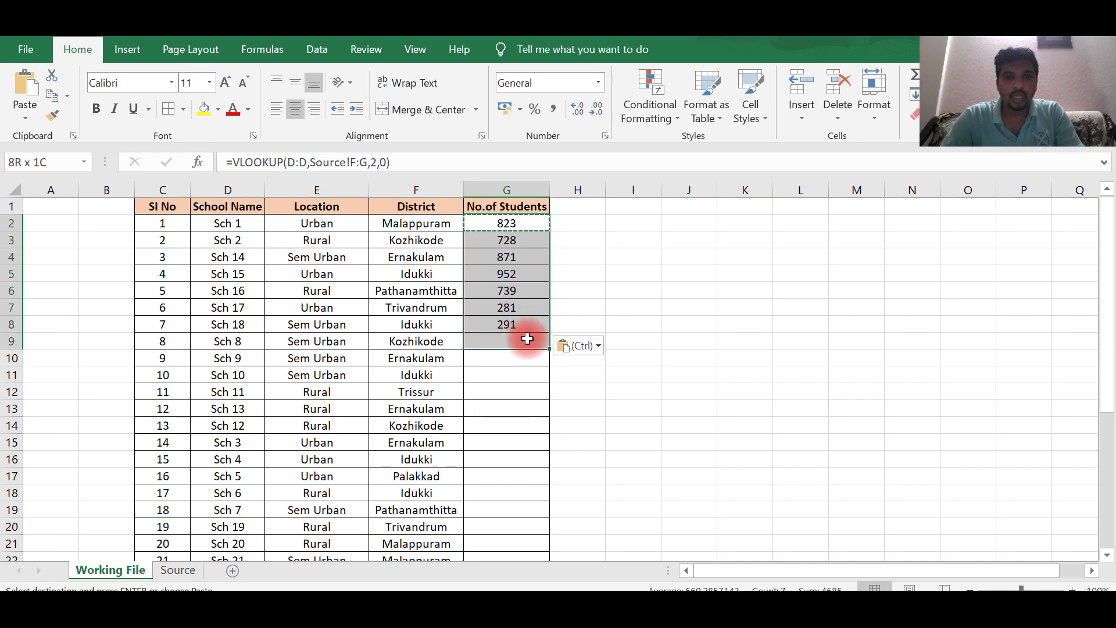
{"action": "mouse_move", "coordinate": [548, 332]}
{"action": "left_mouse_down"}
{"action": "mouse_move", "coordinate": [551, 570]}
{"action": "mouse_move", "coordinate": [549, 528]}
{"action": "left_mouse_up"}
{"action": "scroll", "coordinate": [635, 407], "scroll_direction": "up", "scroll_amount": 4}
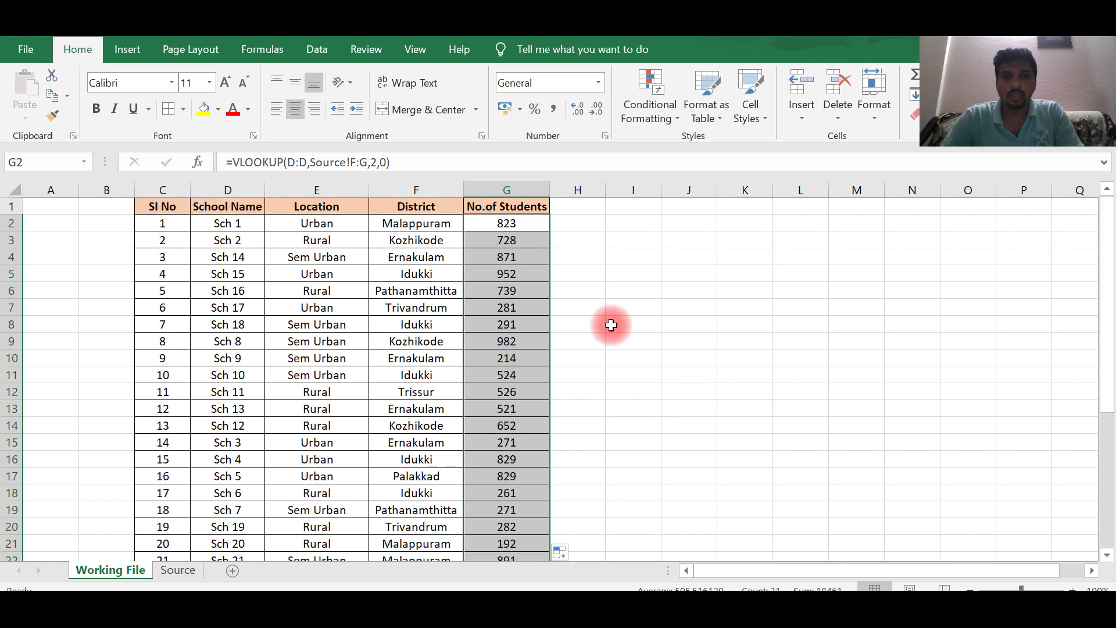
{"action": "left_click", "coordinate": [542, 232]}
{"action": "left_click", "coordinate": [537, 224]}
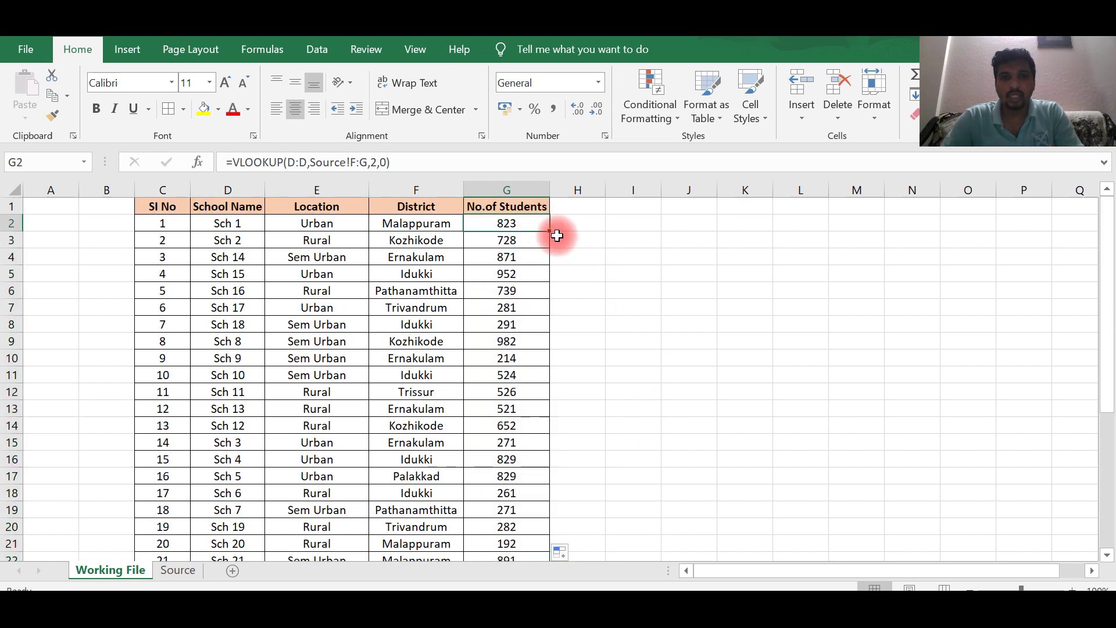
{"action": "double_click", "coordinate": [551, 235]}
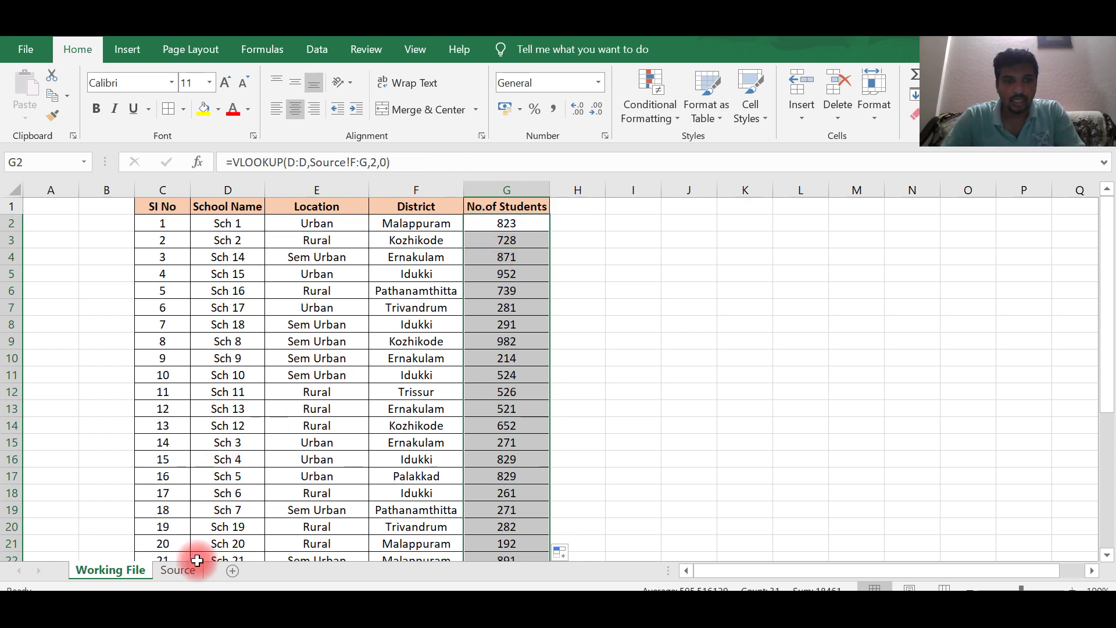
{"action": "left_click", "coordinate": [179, 570]}
Step: Insert two blank columns before No of Students on the Source sheet
{"action": "left_click", "coordinate": [414, 191]}
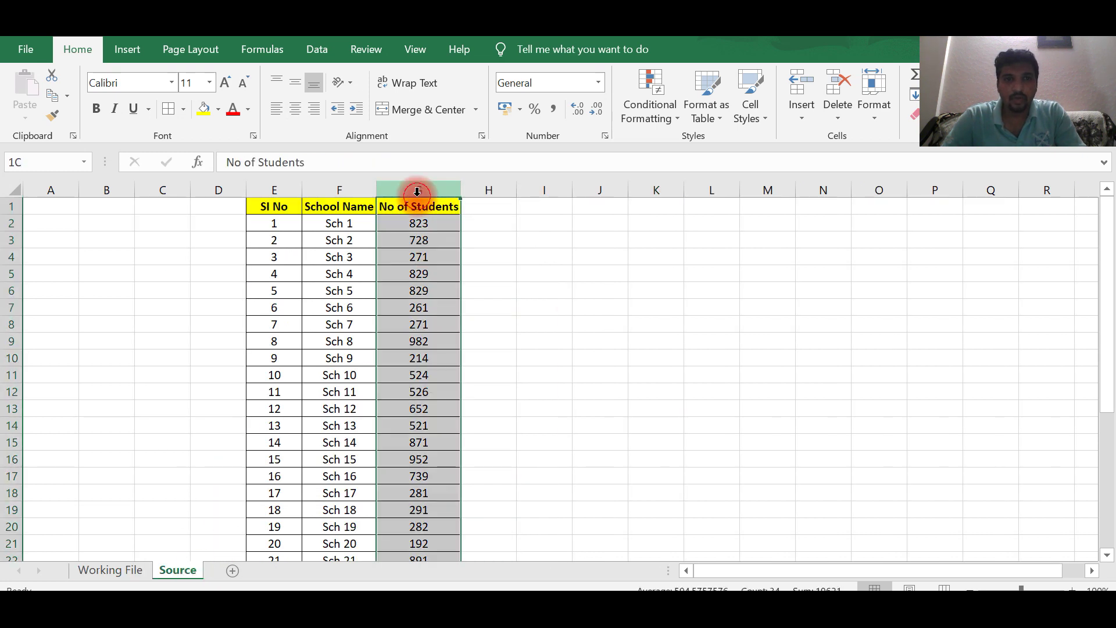
{"action": "right_click", "coordinate": [418, 194]}
{"action": "left_click", "coordinate": [459, 319]}
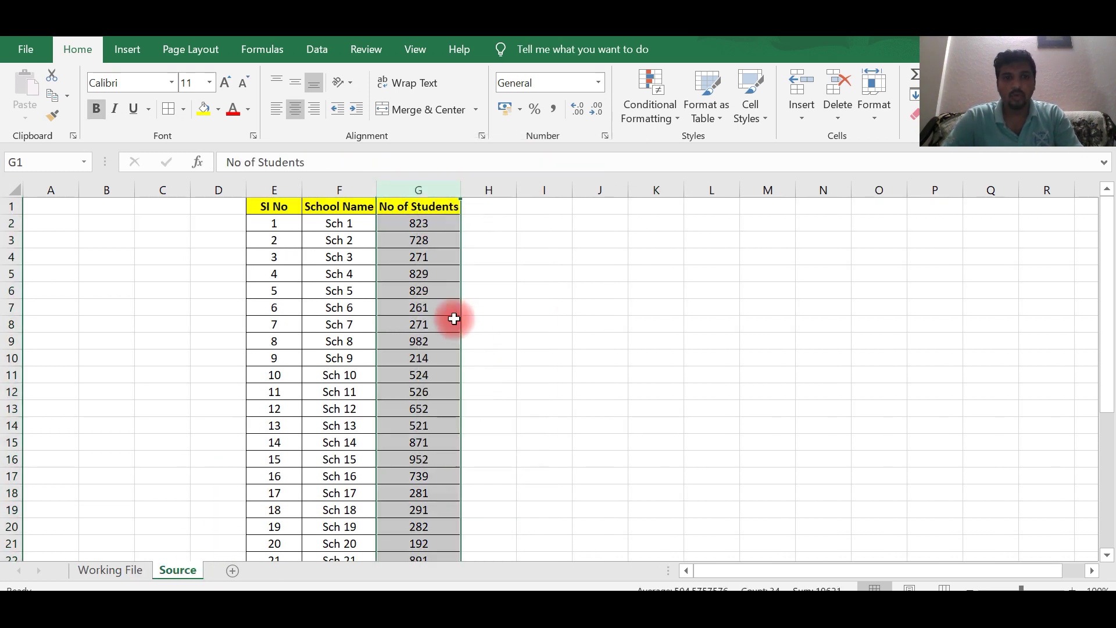
{"action": "right_click", "coordinate": [395, 196]}
{"action": "left_click", "coordinate": [480, 322]}
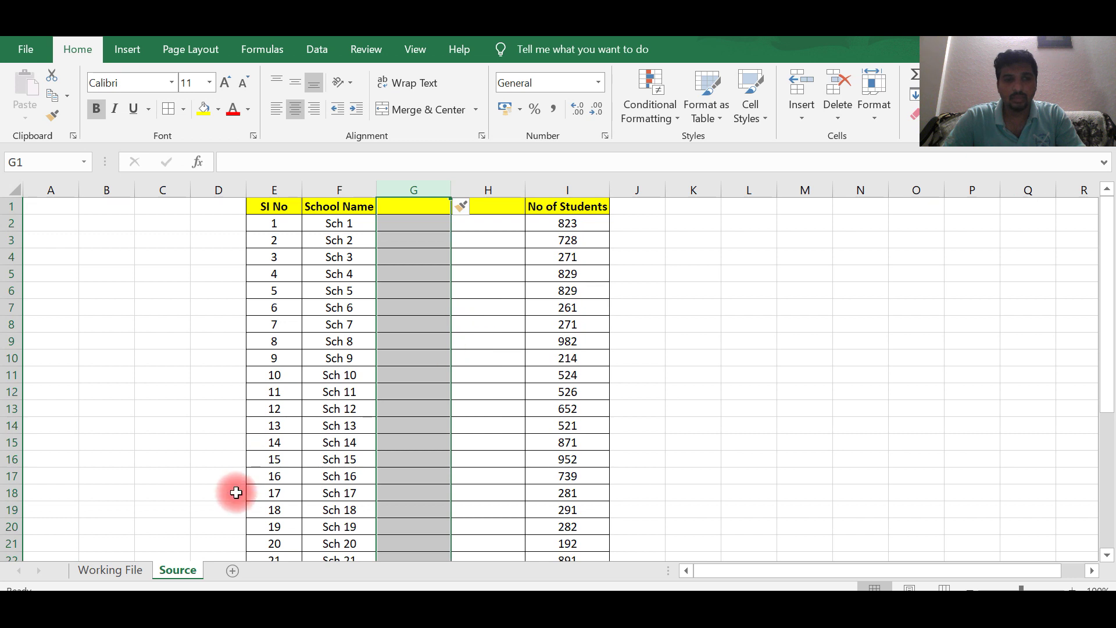
Step: Check the Working File lookup formulas in G2 and G3, which now return 0
{"action": "left_click", "coordinate": [128, 575]}
{"action": "left_click", "coordinate": [724, 371]}
{"action": "left_click", "coordinate": [507, 210]}
{"action": "left_click", "coordinate": [505, 222]}
{"action": "key", "text": "Down"}
{"action": "left_click", "coordinate": [516, 217]}
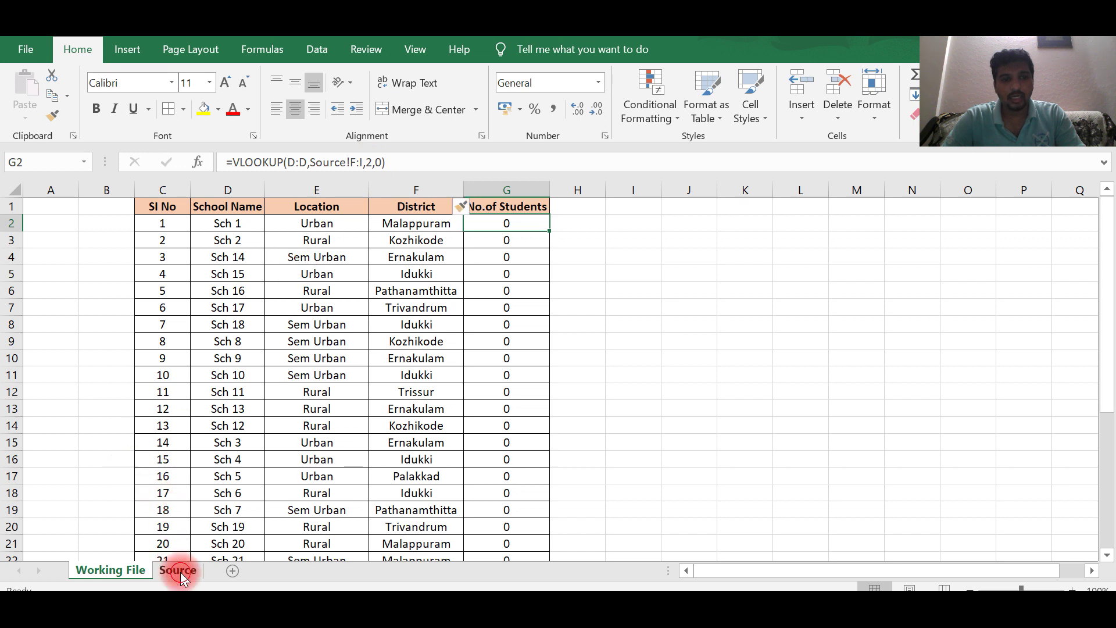
Step: Count the Source columns from School Name to No of Students, now the fourth column
{"action": "left_click", "coordinate": [180, 572]}
{"action": "left_click", "coordinate": [349, 190]}
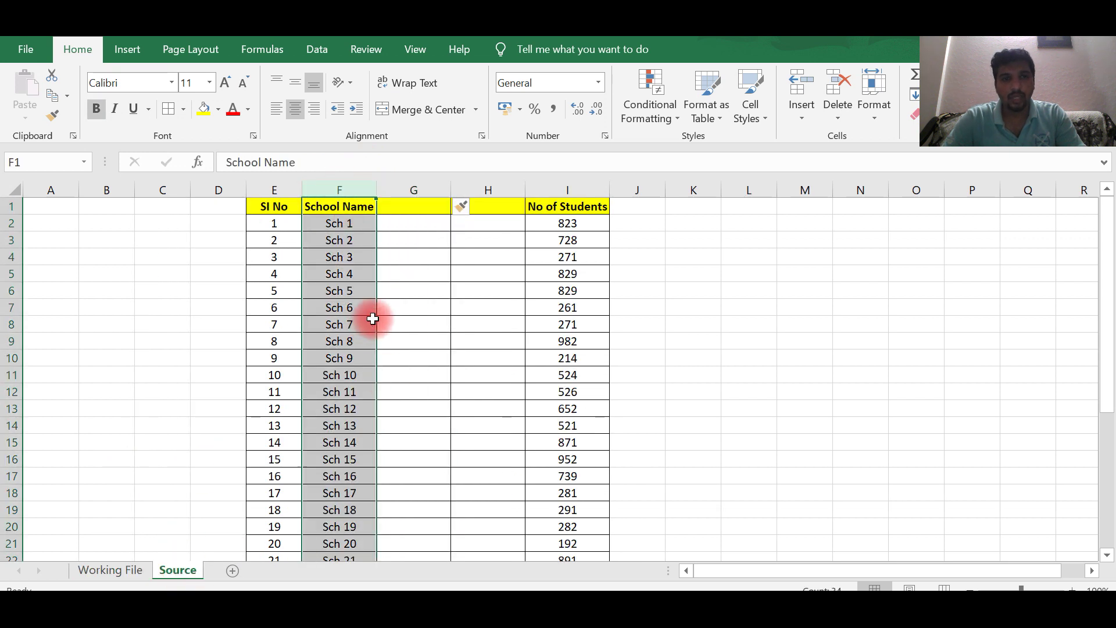
{"action": "left_click", "coordinate": [406, 225]}
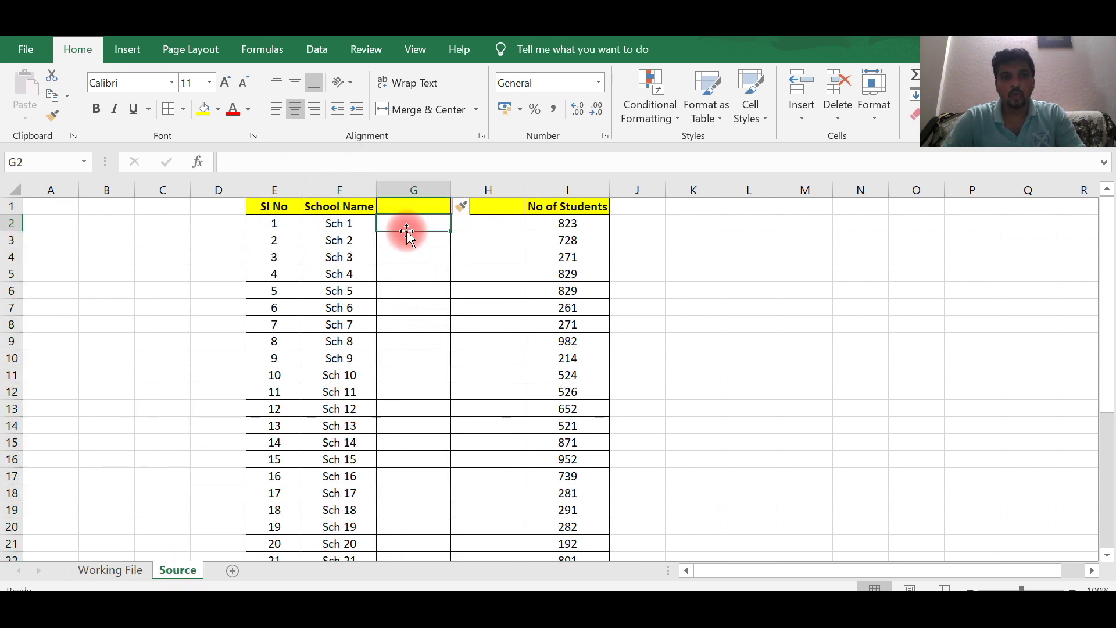
{"action": "left_click", "coordinate": [495, 221]}
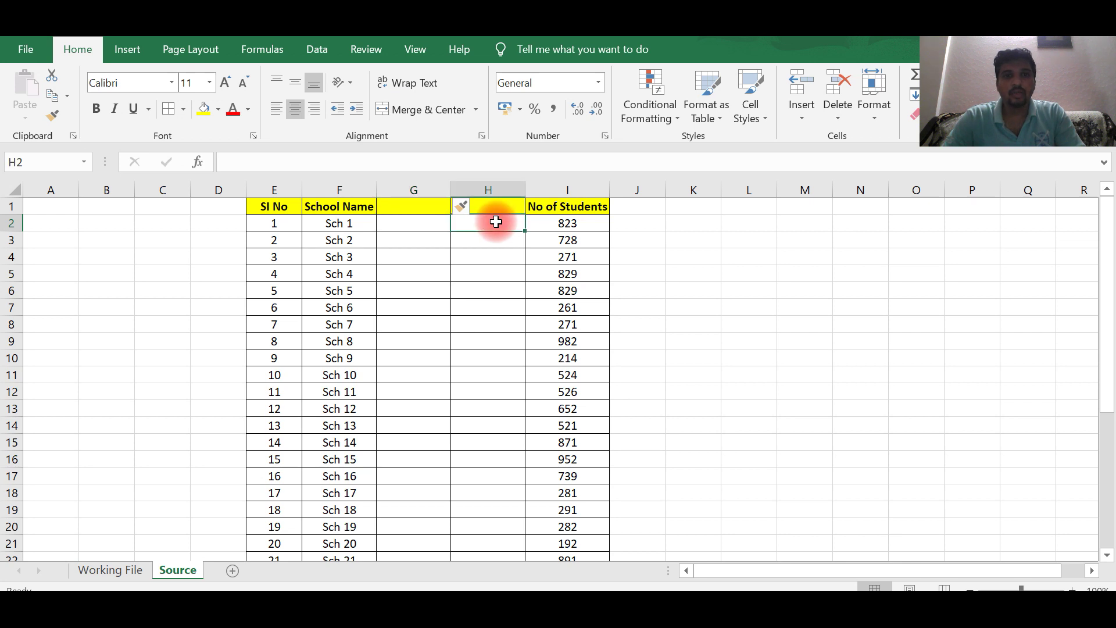
{"action": "left_click", "coordinate": [342, 192]}
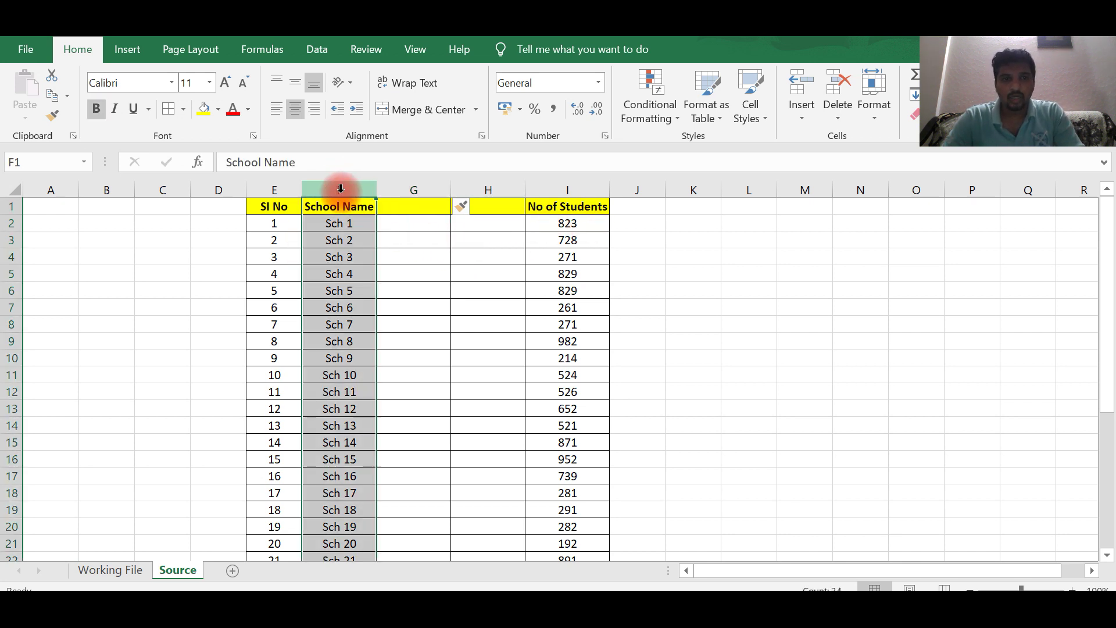
{"action": "left_click", "coordinate": [400, 189]}
{"action": "left_click", "coordinate": [460, 189]}
{"action": "left_click", "coordinate": [577, 190]}
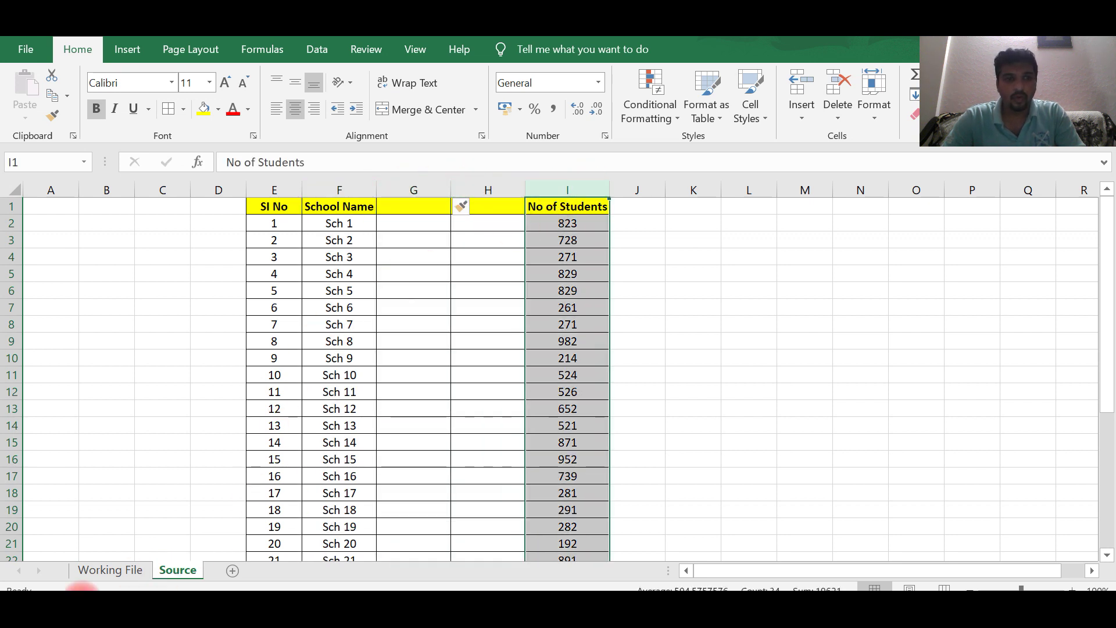
{"action": "left_click", "coordinate": [110, 570]}
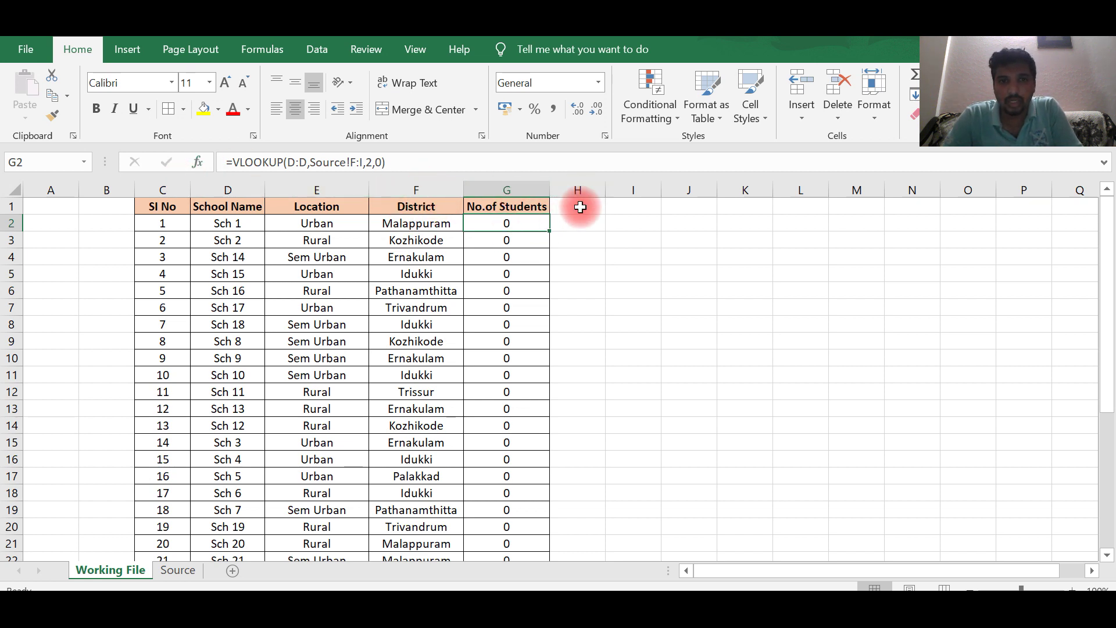
Step: Change G2 to =VLOOKUP(D:D,Source!F:I,4,0) and fill it down, restoring counts like 823 and 728
{"action": "left_click", "coordinate": [530, 253]}
{"action": "left_click", "coordinate": [518, 221]}
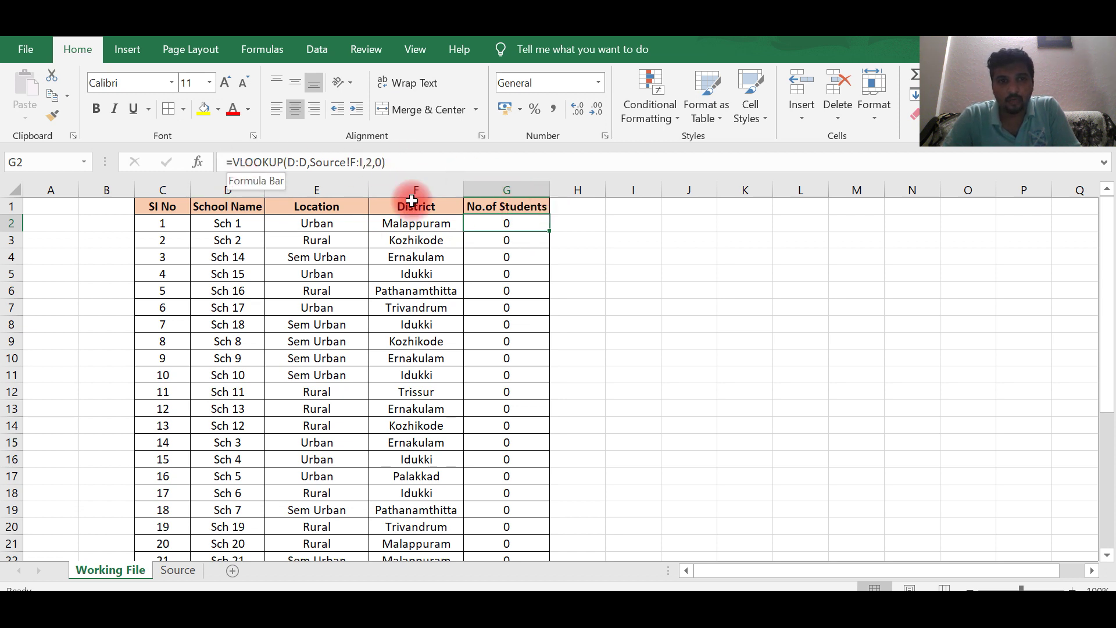
{"action": "left_click", "coordinate": [373, 163]}
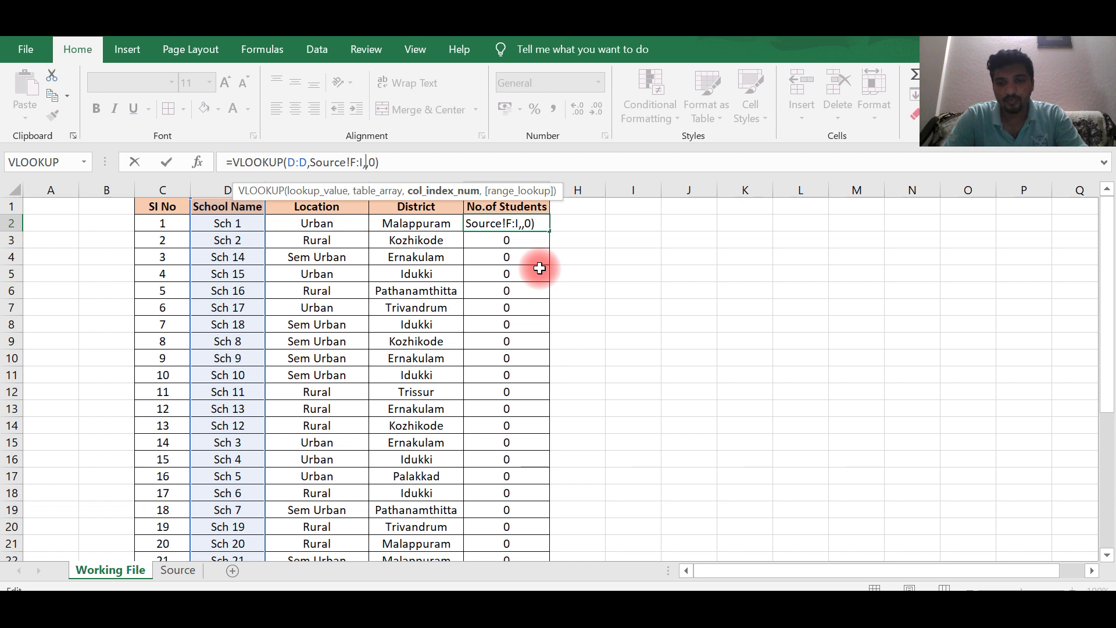
{"action": "key", "text": "ctrl+Return"}
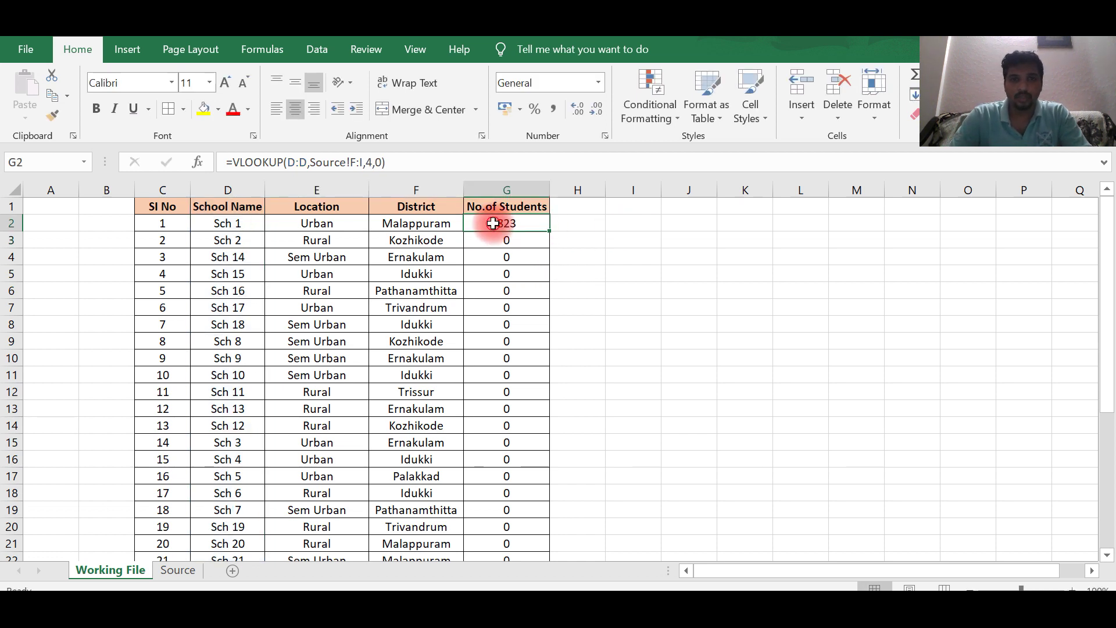
{"action": "double_click", "coordinate": [548, 232]}
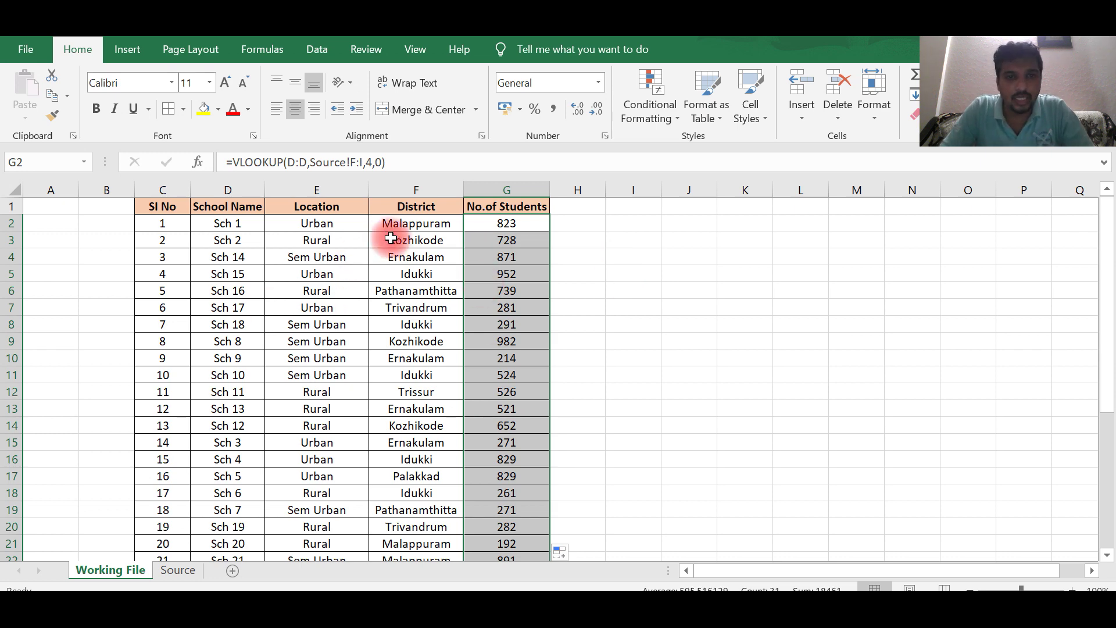
{"action": "left_click", "coordinate": [526, 240]}
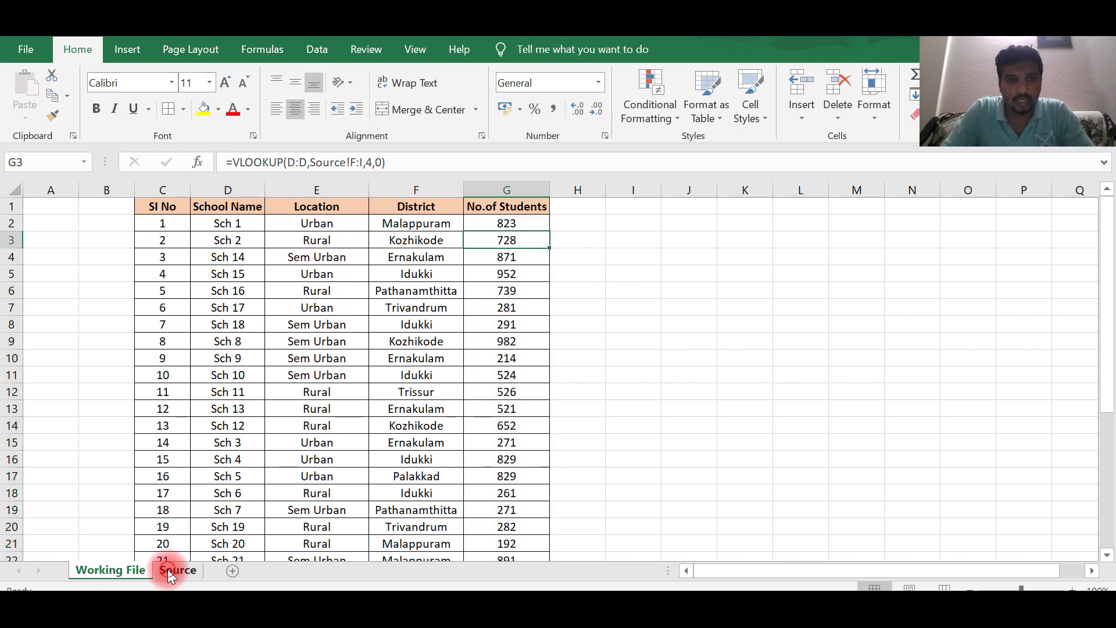
Step: Change Sch 2's count on the Source sheet to 834, then select G2 on Working File
{"action": "left_click", "coordinate": [168, 569]}
{"action": "left_click", "coordinate": [570, 240]}
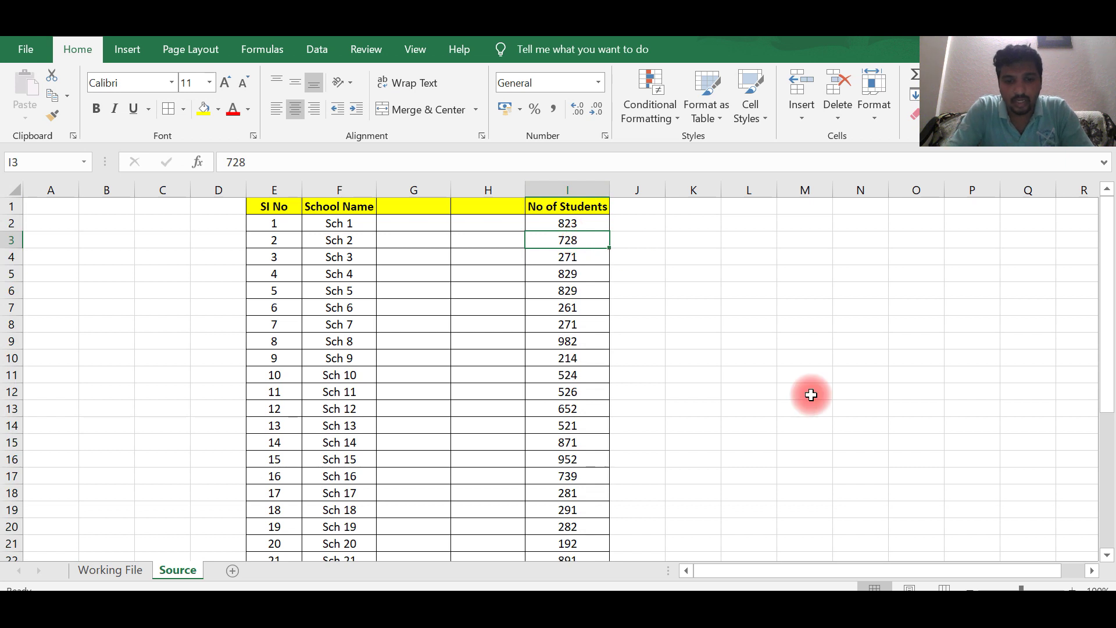
{"action": "type", "text": "834"}
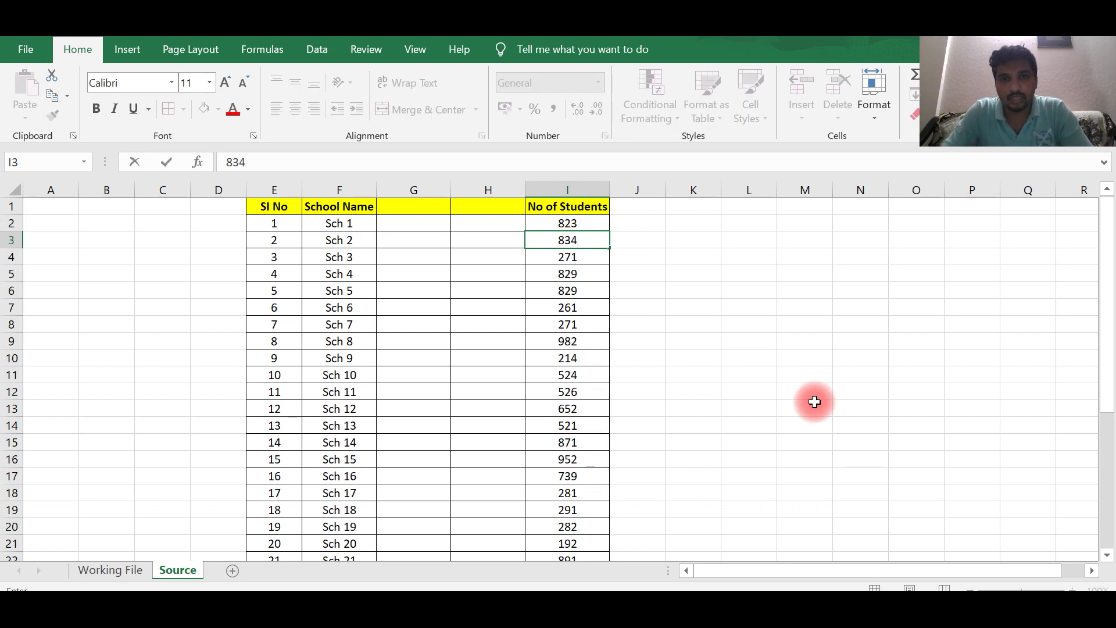
{"action": "key", "text": "Return"}
{"action": "left_click", "coordinate": [129, 569]}
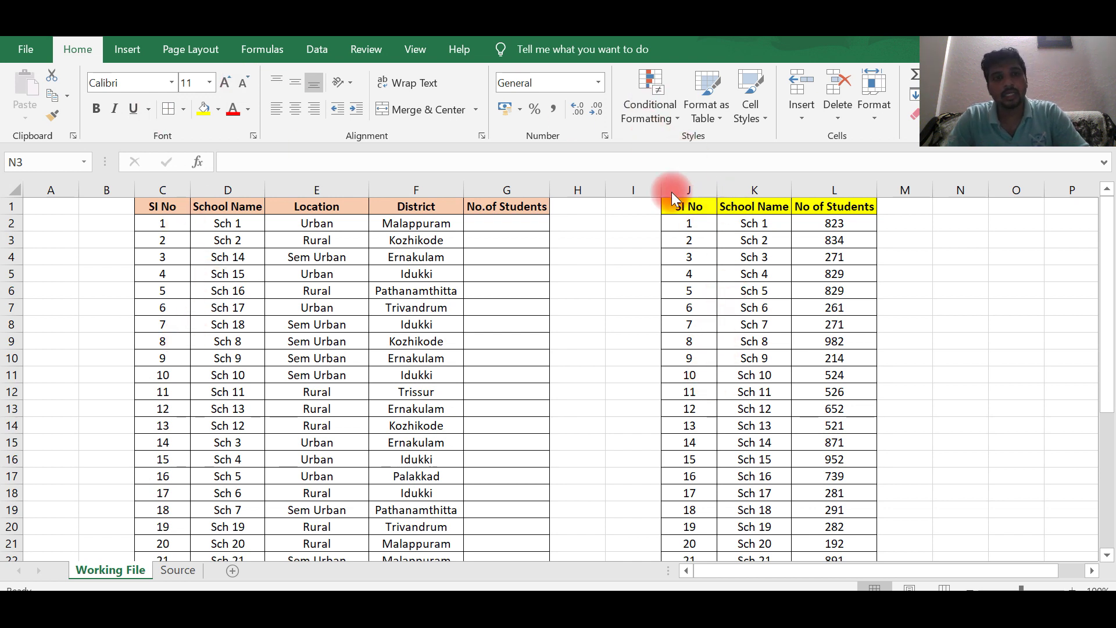
{"action": "left_click", "coordinate": [511, 224]}
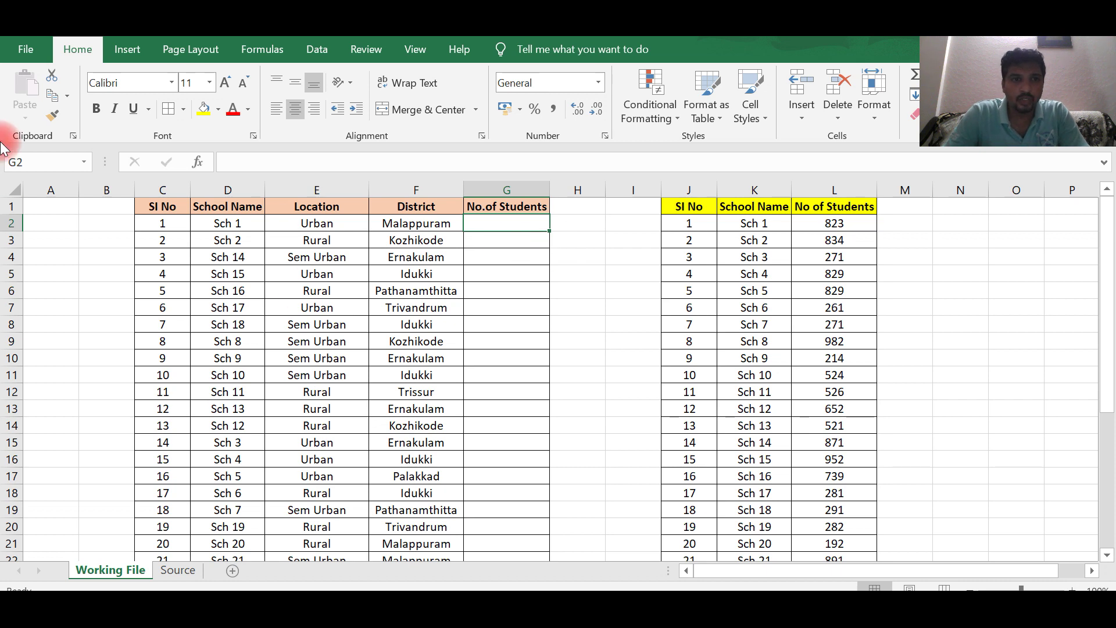
Step: Enter =VLOOKUP(D:D,K:L,2,0) in G2 using the same-sheet table, returning 823 for Sch 1
{"action": "left_click", "coordinate": [196, 164]}
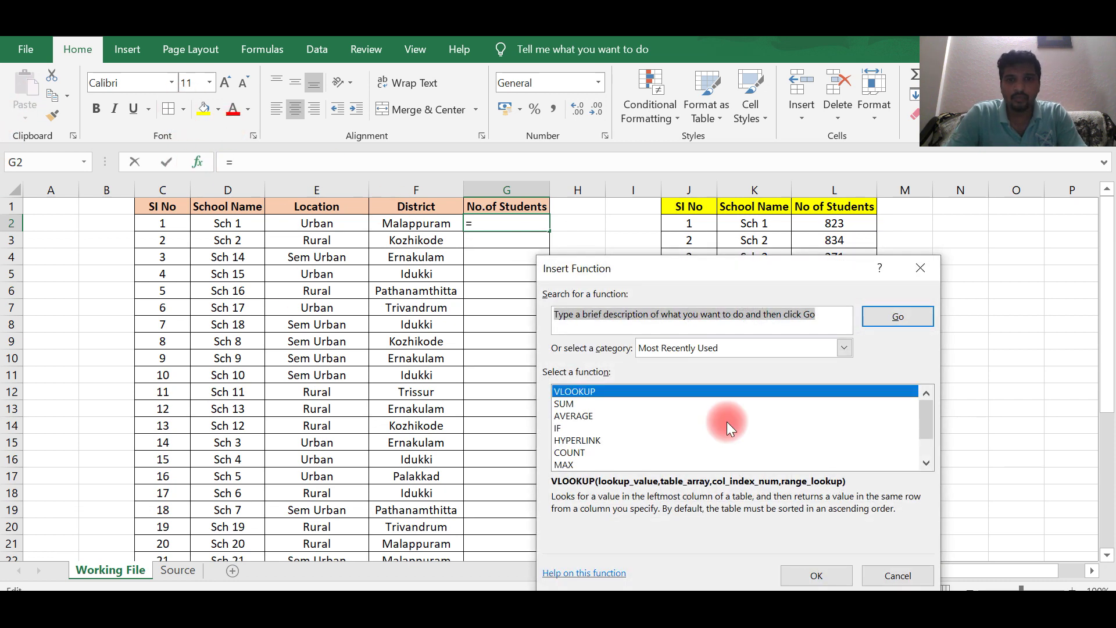
{"action": "left_click", "coordinate": [825, 578]}
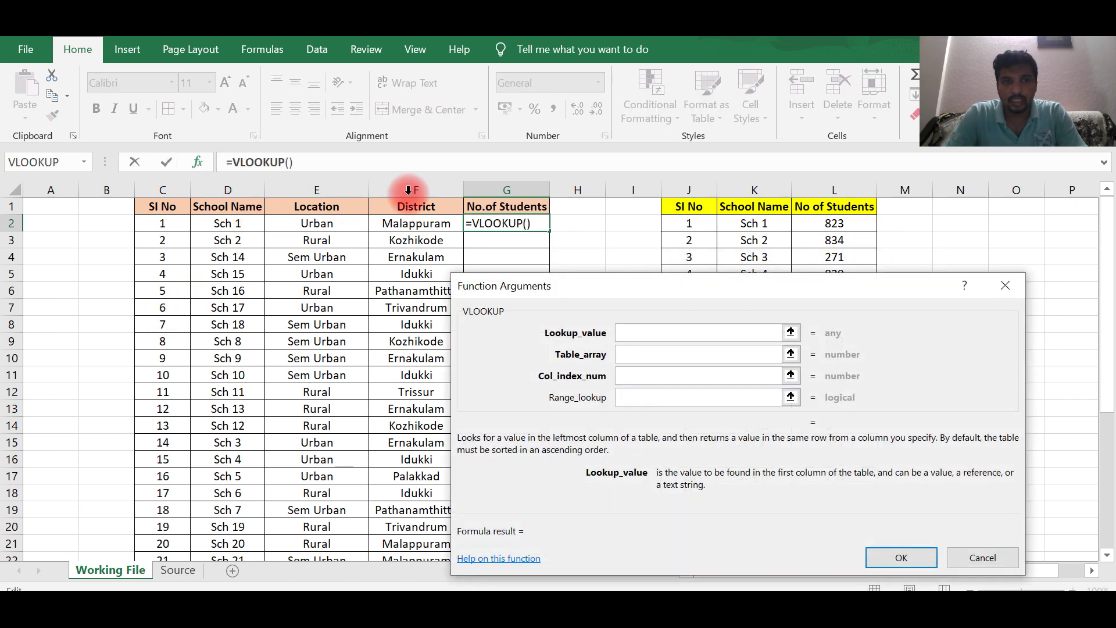
{"action": "left_click", "coordinate": [250, 190]}
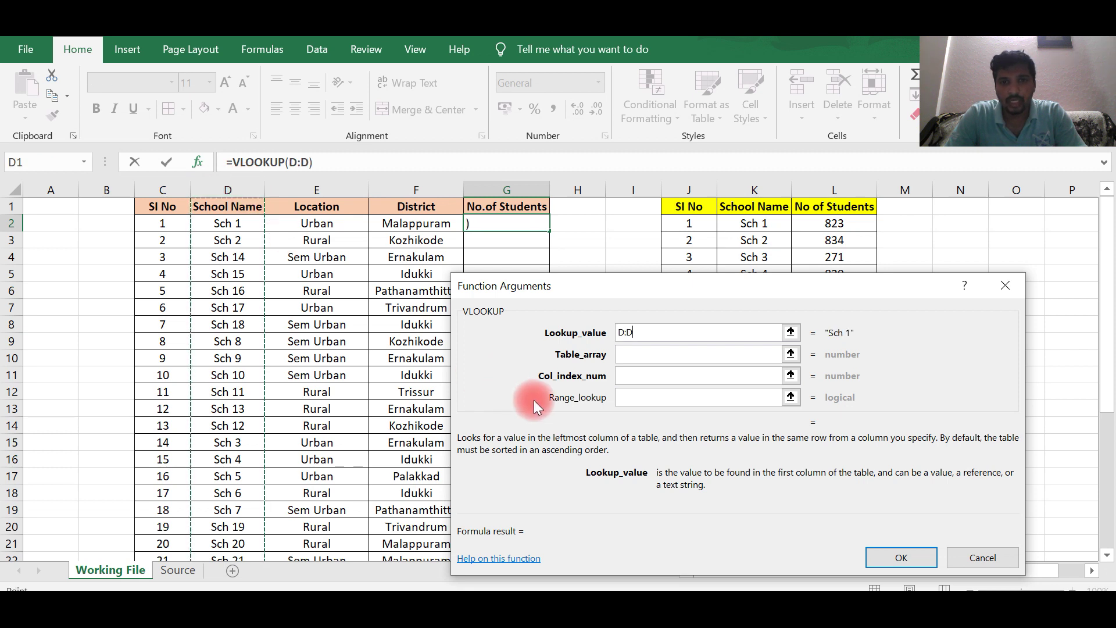
{"action": "left_click", "coordinate": [663, 354]}
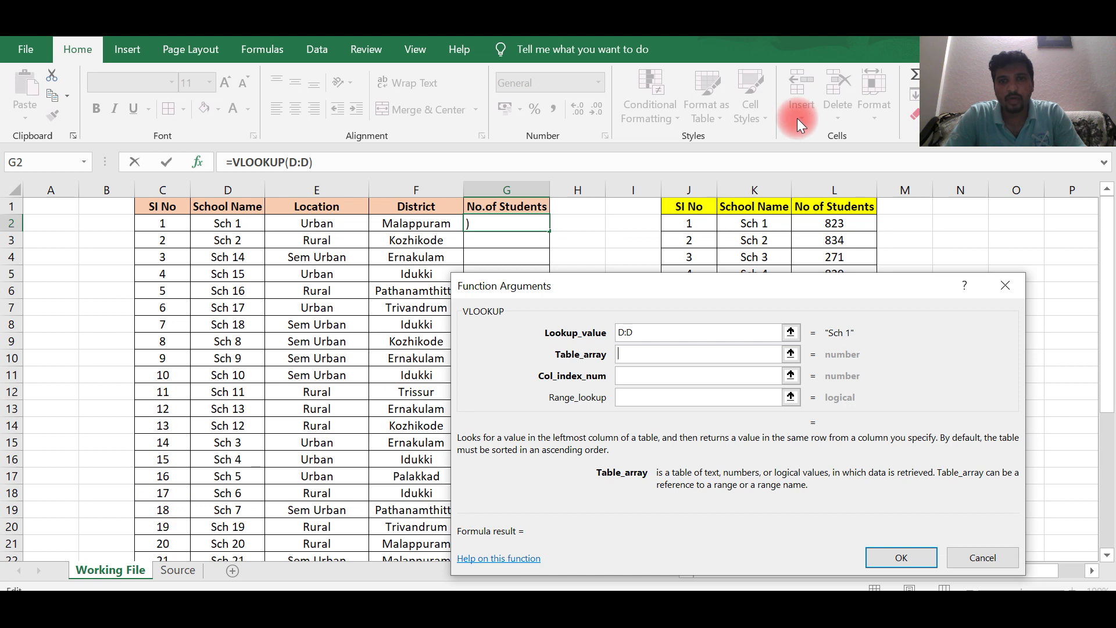
{"action": "left_click", "coordinate": [754, 190]}
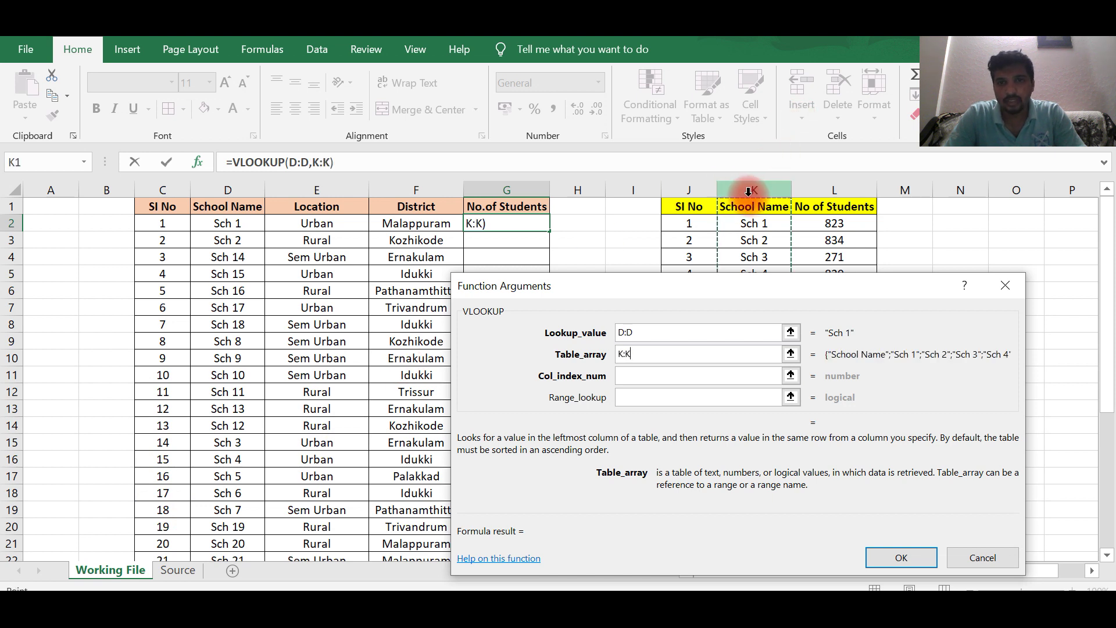
{"action": "left_click_drag", "start_coordinate": [761, 193], "coordinate": [816, 193]}
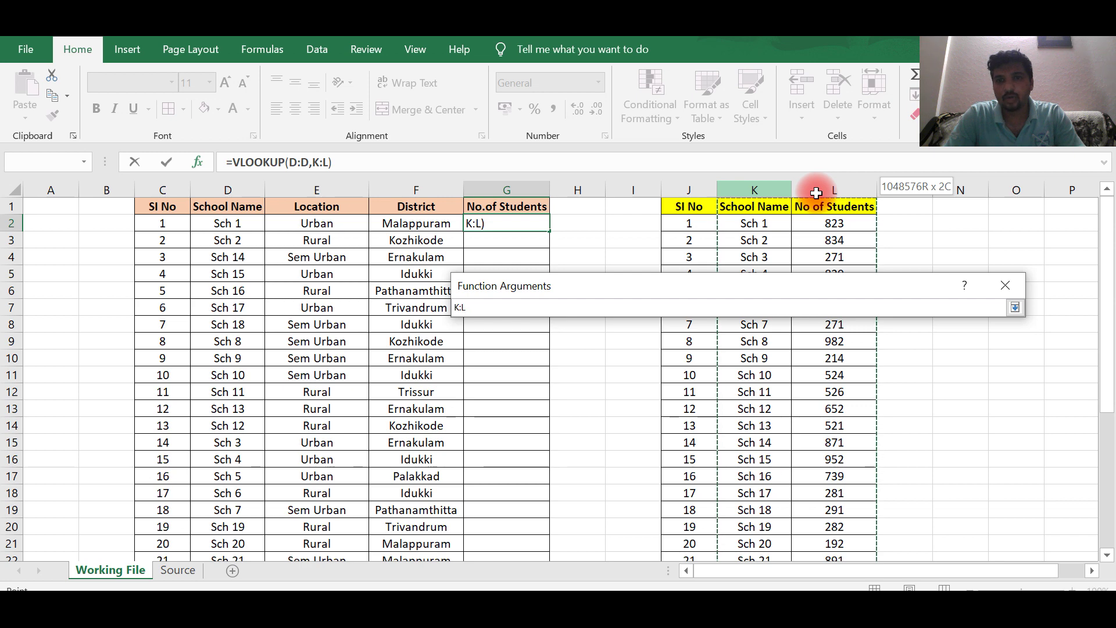
{"action": "left_click_drag", "start_coordinate": [816, 193], "coordinate": [816, 193]}
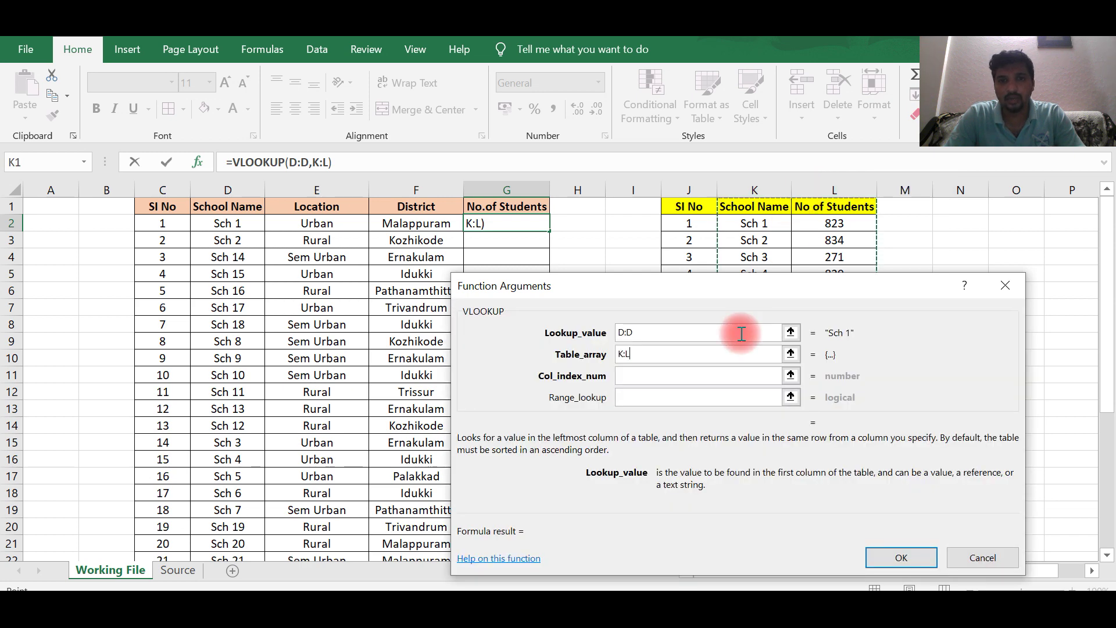
{"action": "left_click", "coordinate": [706, 377]}
{"action": "type", "text": "2"}
{"action": "left_click", "coordinate": [679, 398]}
{"action": "type", "text": "0"}
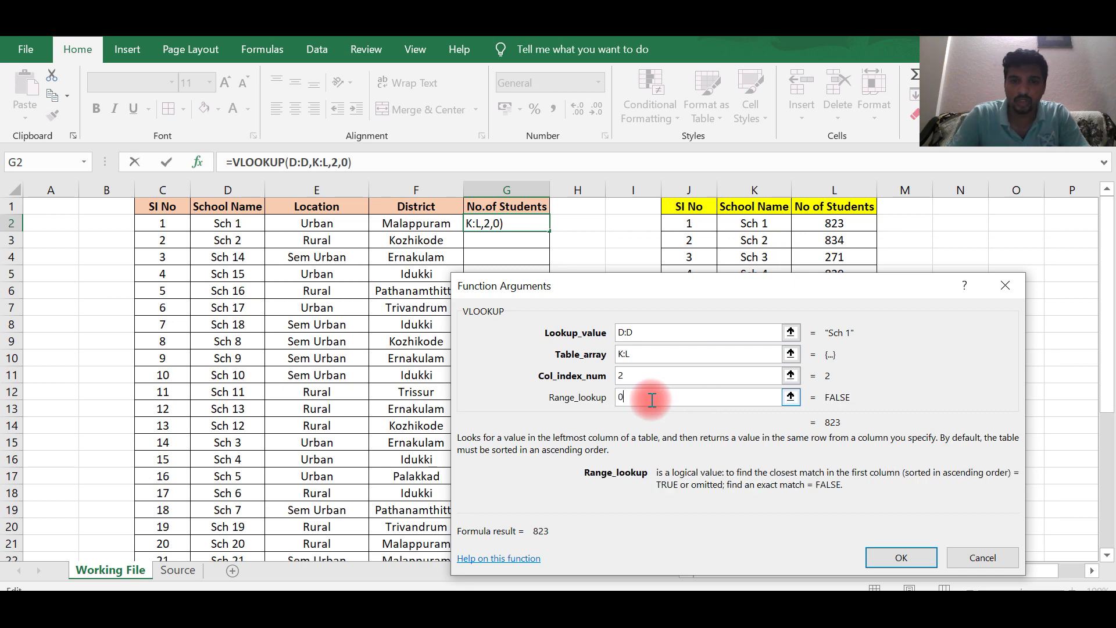
{"action": "left_click", "coordinate": [883, 557]}
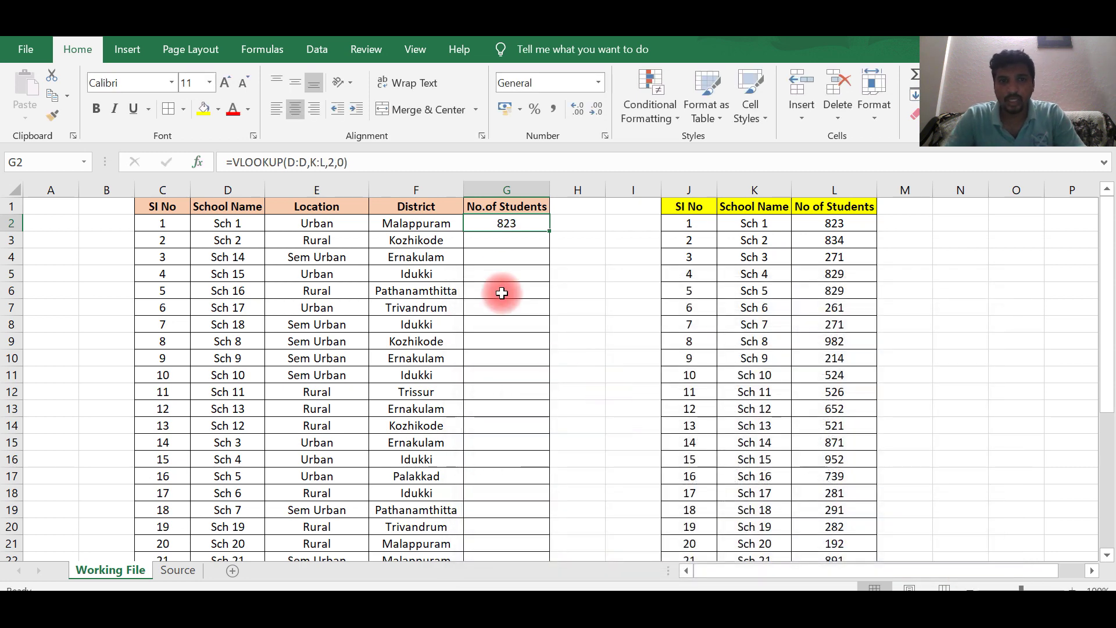
Step: Fill G2's lookup down the No.of Students column for every school
{"action": "double_click", "coordinate": [548, 234]}
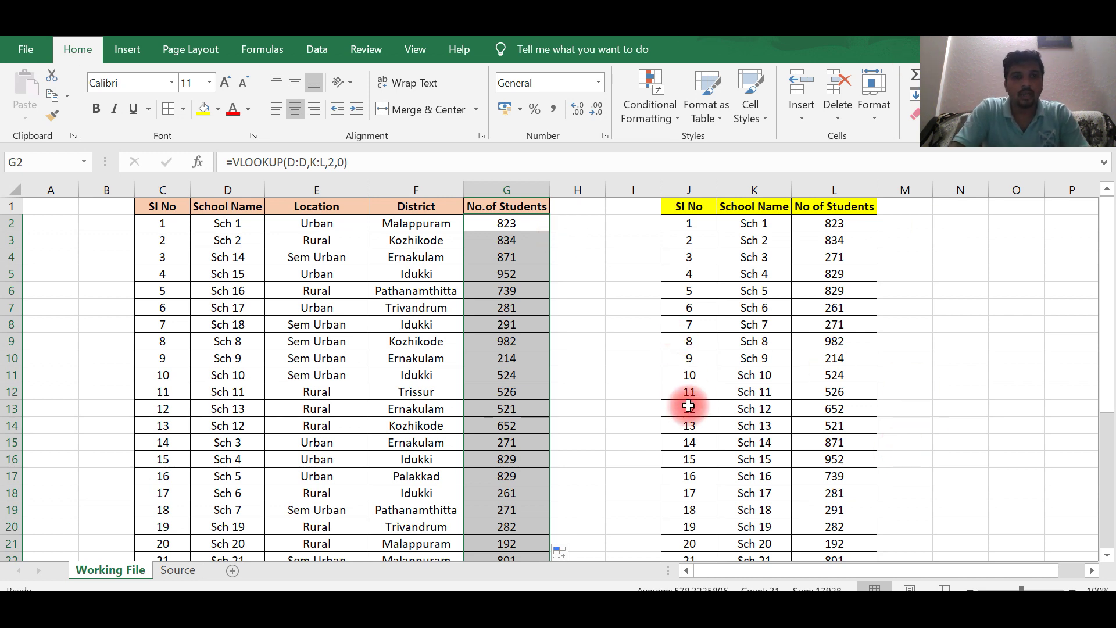
{"action": "scroll", "coordinate": [693, 398], "scroll_direction": "down", "scroll_amount": 1}
{"action": "scroll", "coordinate": [693, 398], "scroll_direction": "down", "scroll_amount": 2}
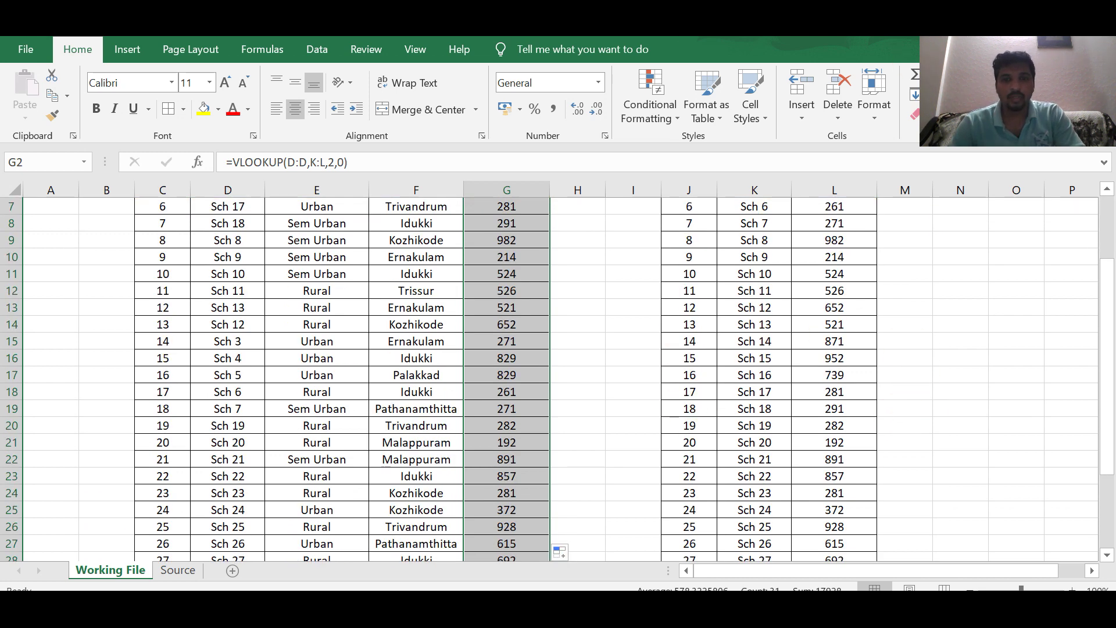
{"action": "scroll", "coordinate": [846, 370], "scroll_direction": "down", "scroll_amount": 4}
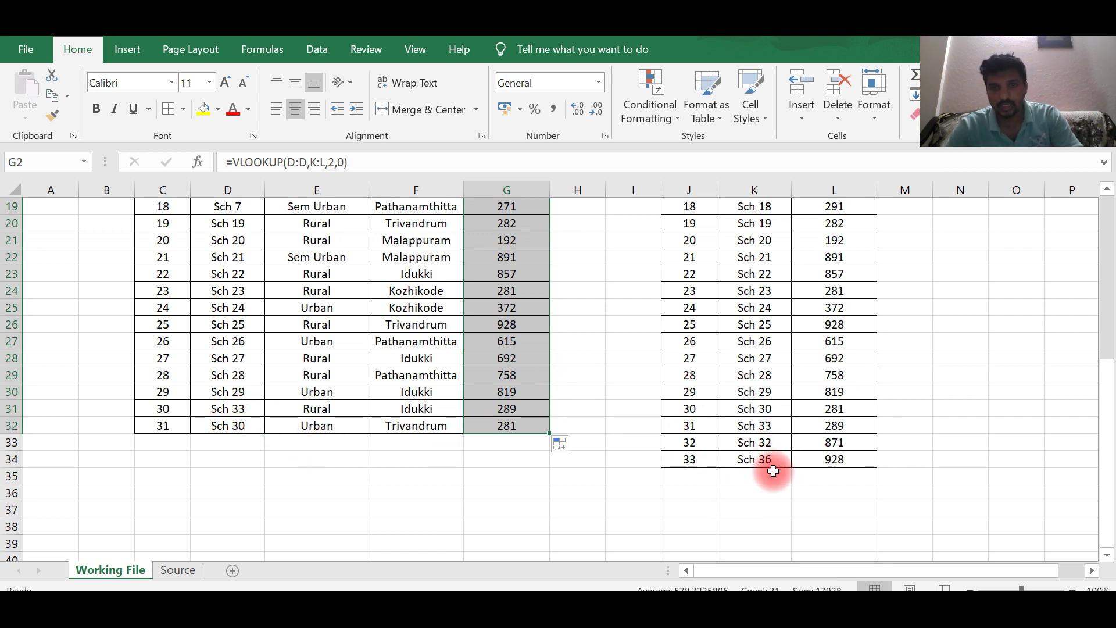
Step: Add Sch 36 in D33 and check which lower G cells hold the lookup formula
{"action": "left_click", "coordinate": [229, 443]}
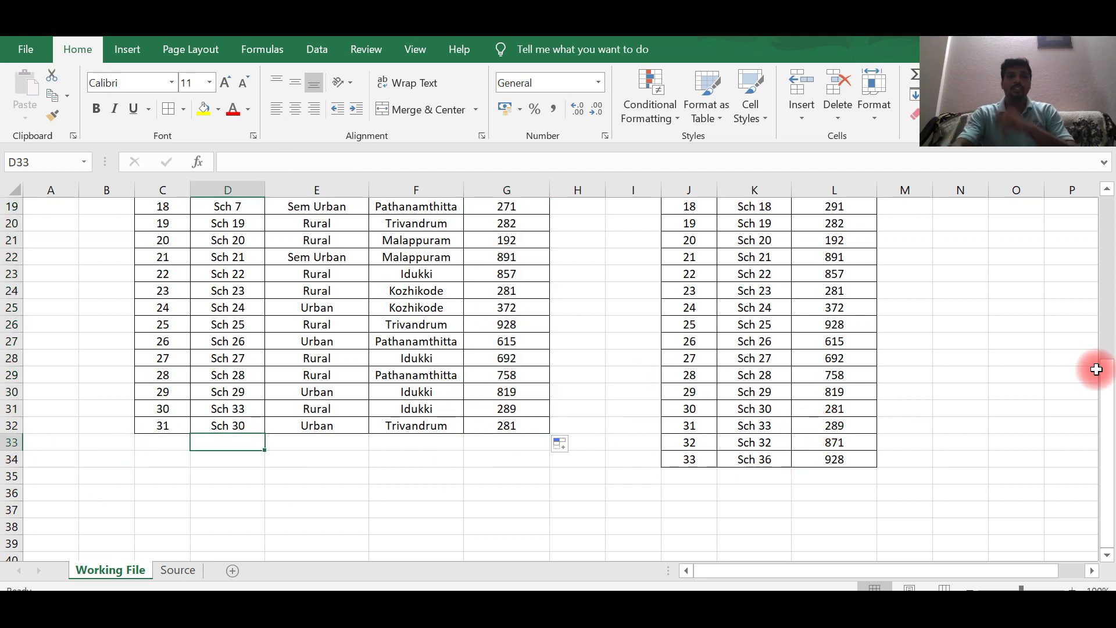
{"action": "type", "text": "Sch"}
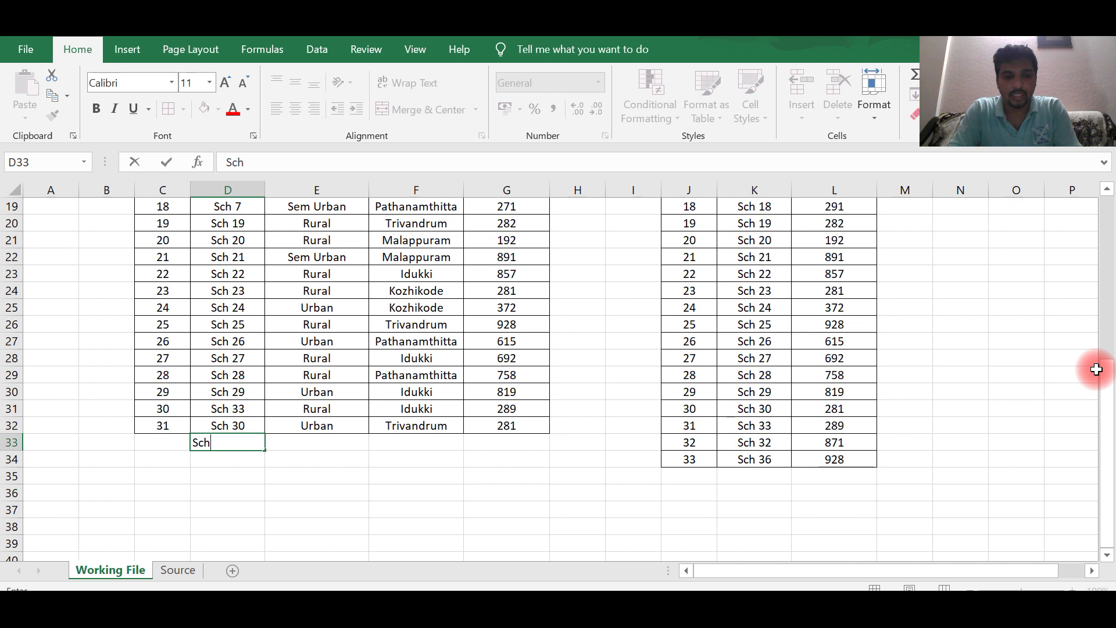
{"action": "type", "text": " 3"}
{"action": "key", "text": "Tab"}
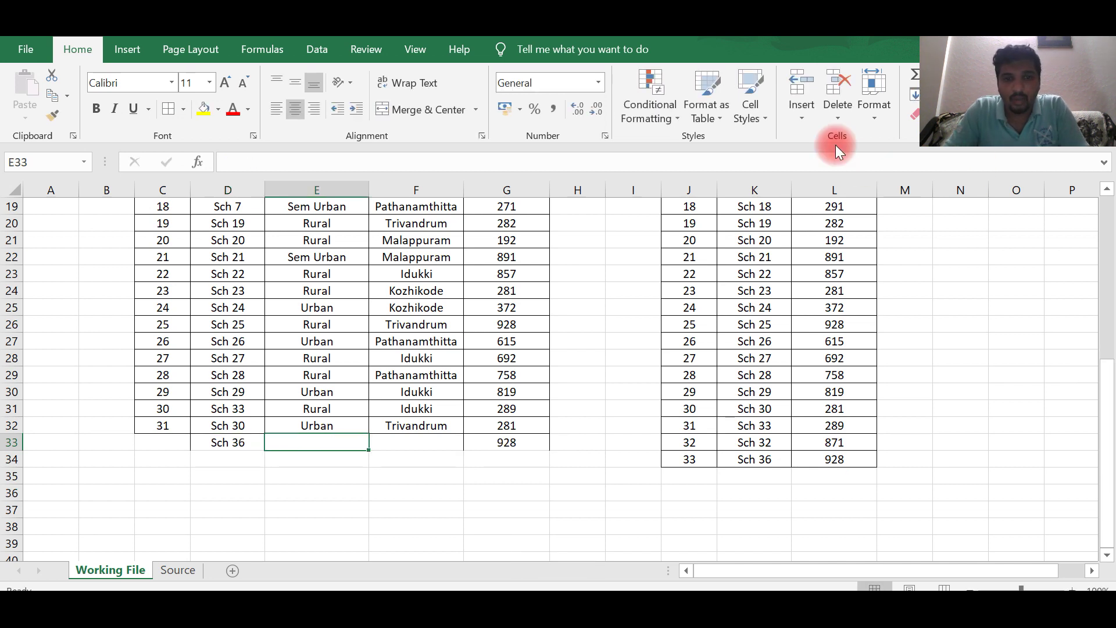
{"action": "left_click", "coordinate": [539, 406]}
{"action": "left_click", "coordinate": [510, 441]}
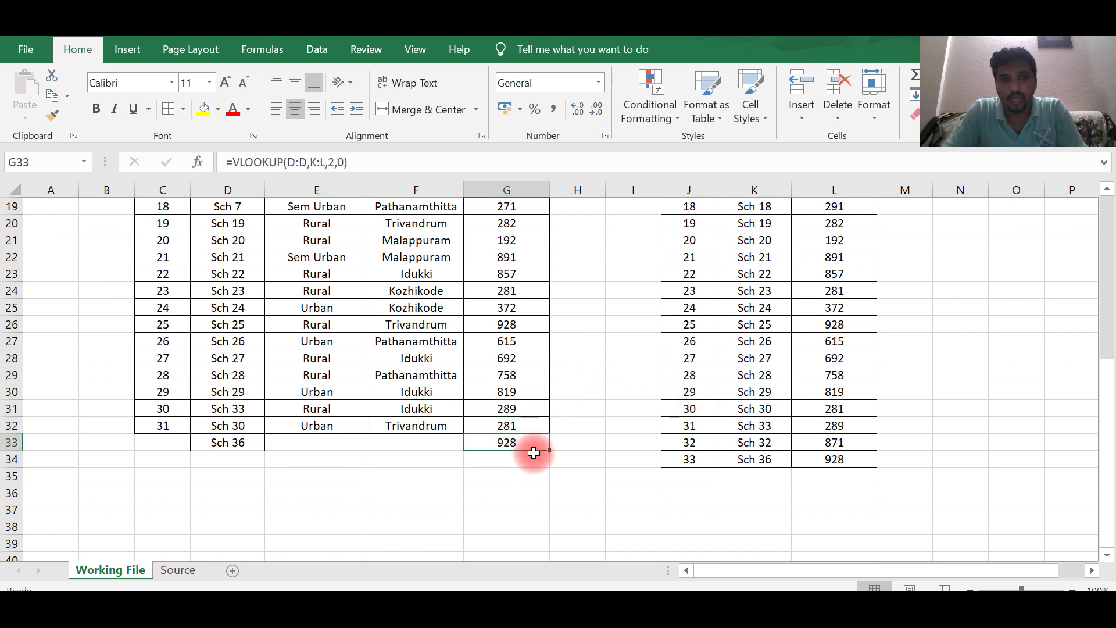
{"action": "left_click", "coordinate": [532, 458]}
{"action": "left_click", "coordinate": [543, 425]}
{"action": "left_click", "coordinate": [529, 446]}
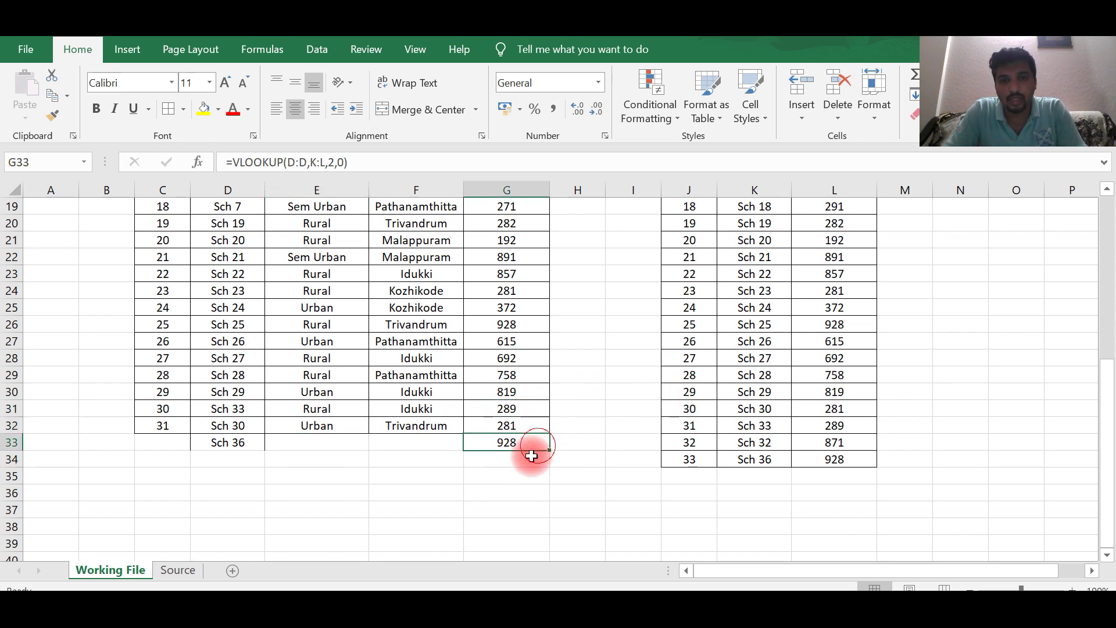
{"action": "left_click", "coordinate": [530, 458]}
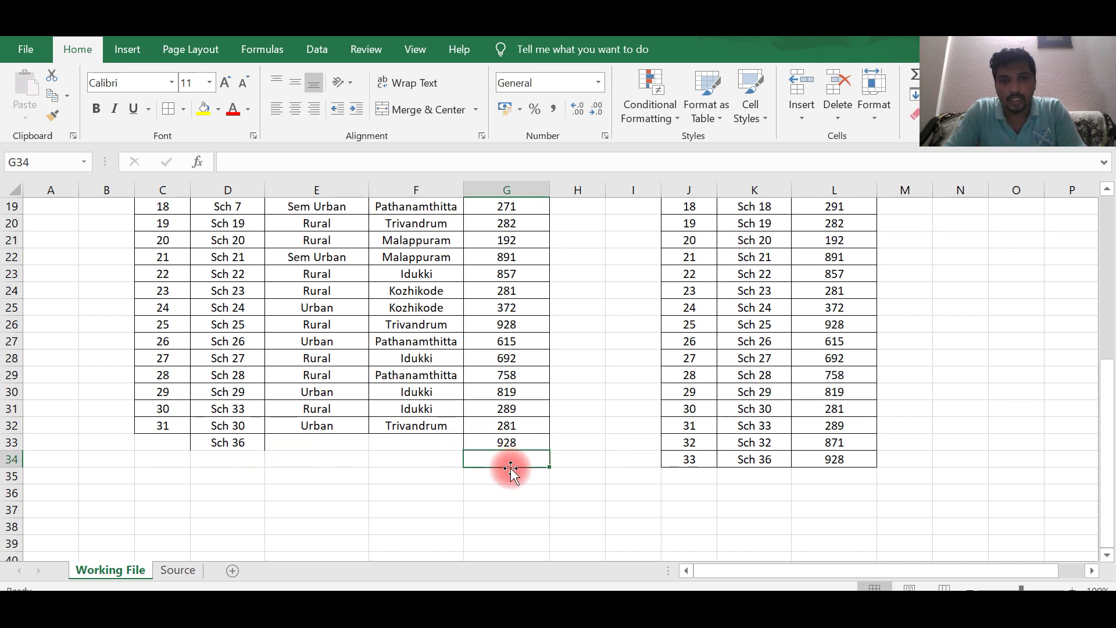
Step: Add Sch 32 in D34, whose row looks up 871 students
{"action": "left_click", "coordinate": [235, 460]}
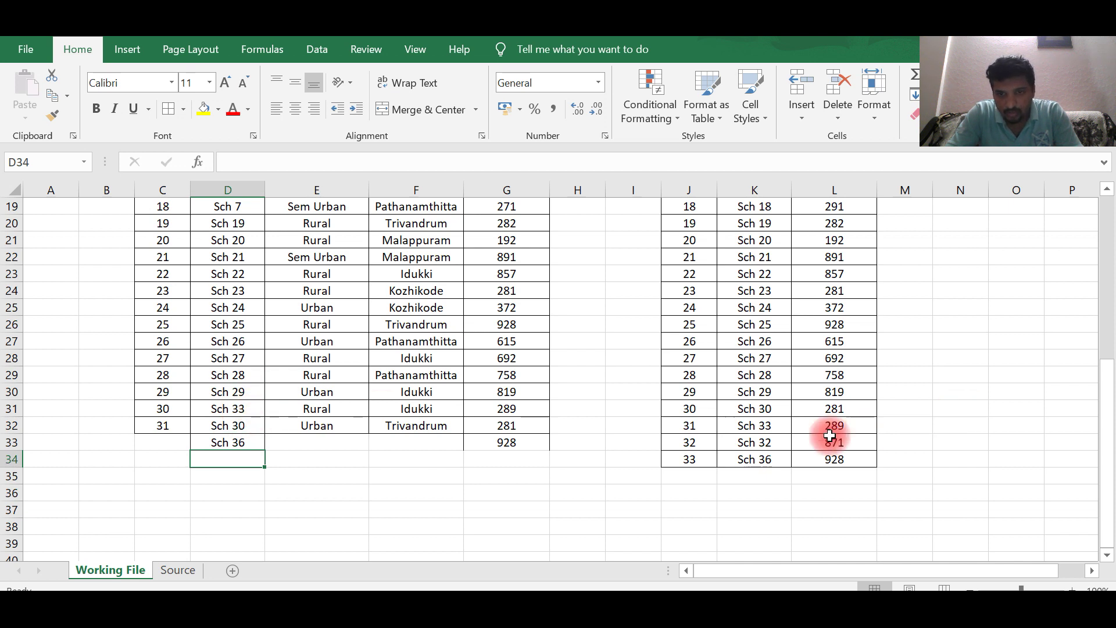
{"action": "type", "text": "Sch"}
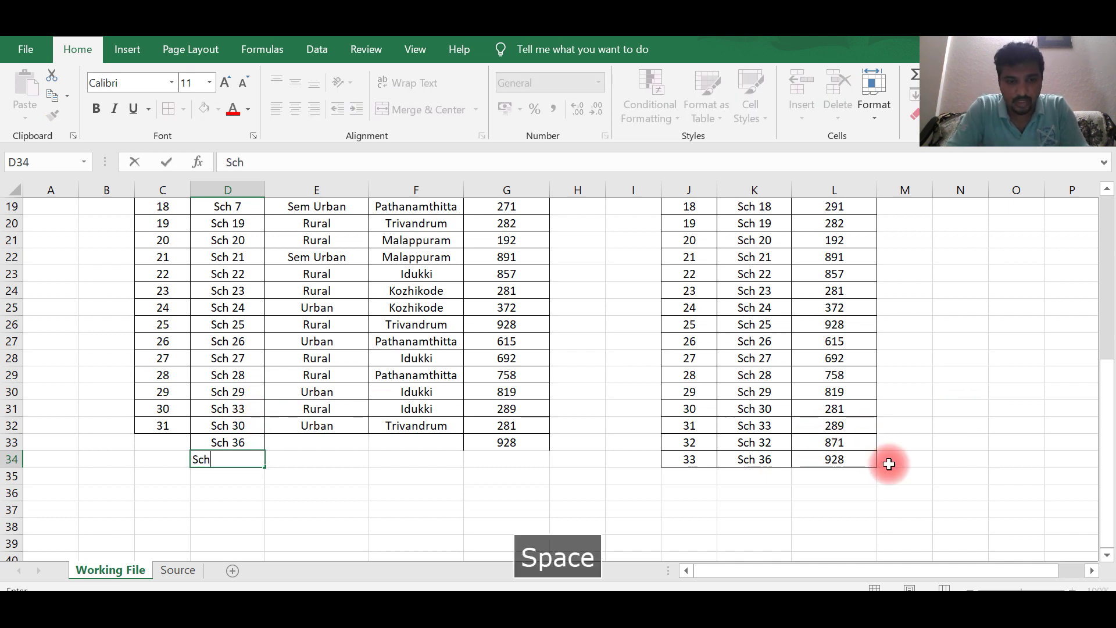
{"action": "type", "text": " 2"}
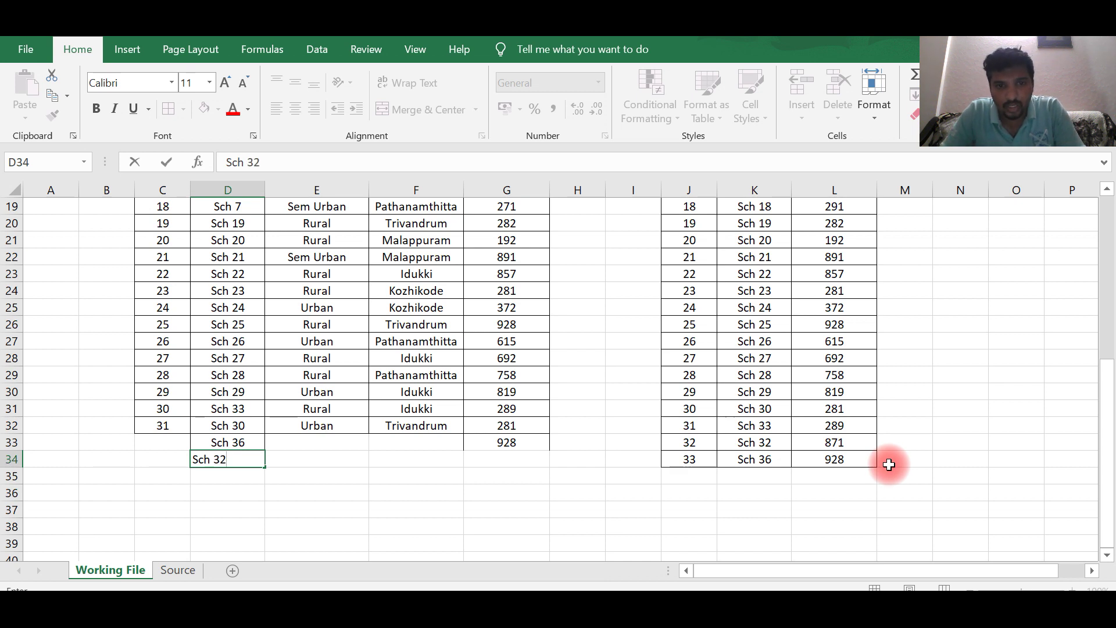
{"action": "key", "text": "Tab"}
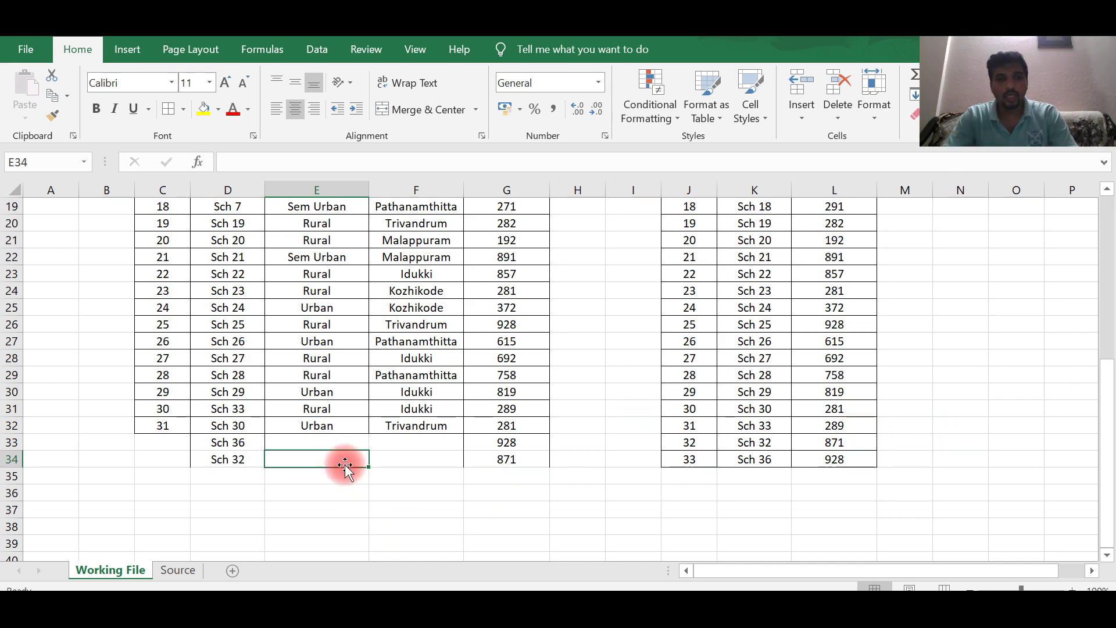
{"action": "left_click", "coordinate": [352, 437]}
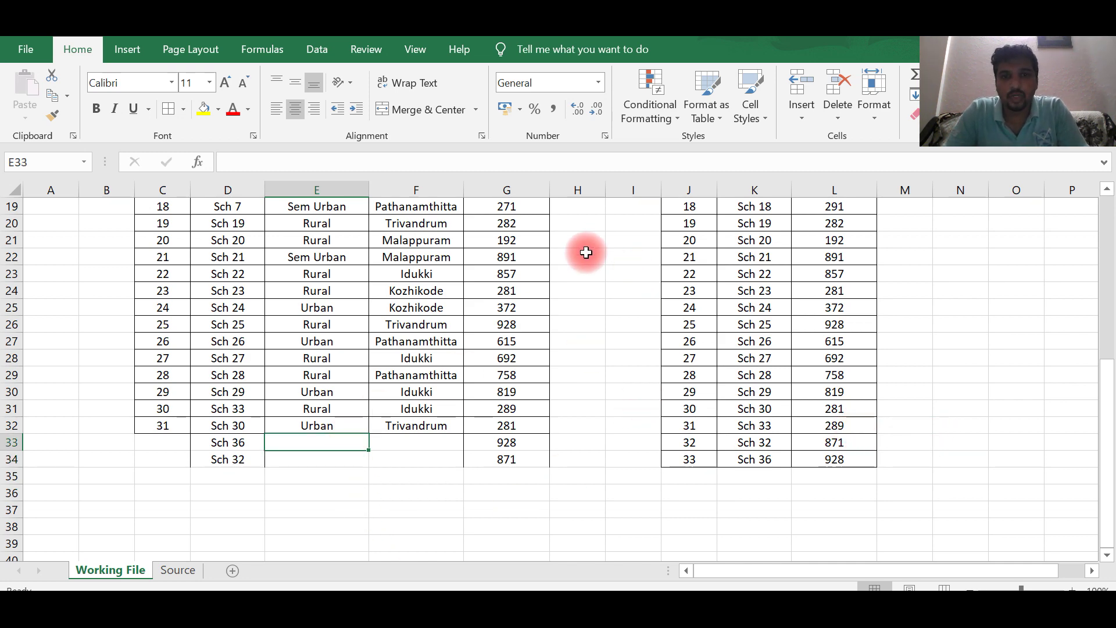
{"action": "scroll", "coordinate": [578, 244], "scroll_direction": "up", "scroll_amount": 6}
Step: Refill G2's lookup formula down the whole No.of Students column
{"action": "left_click", "coordinate": [523, 223]}
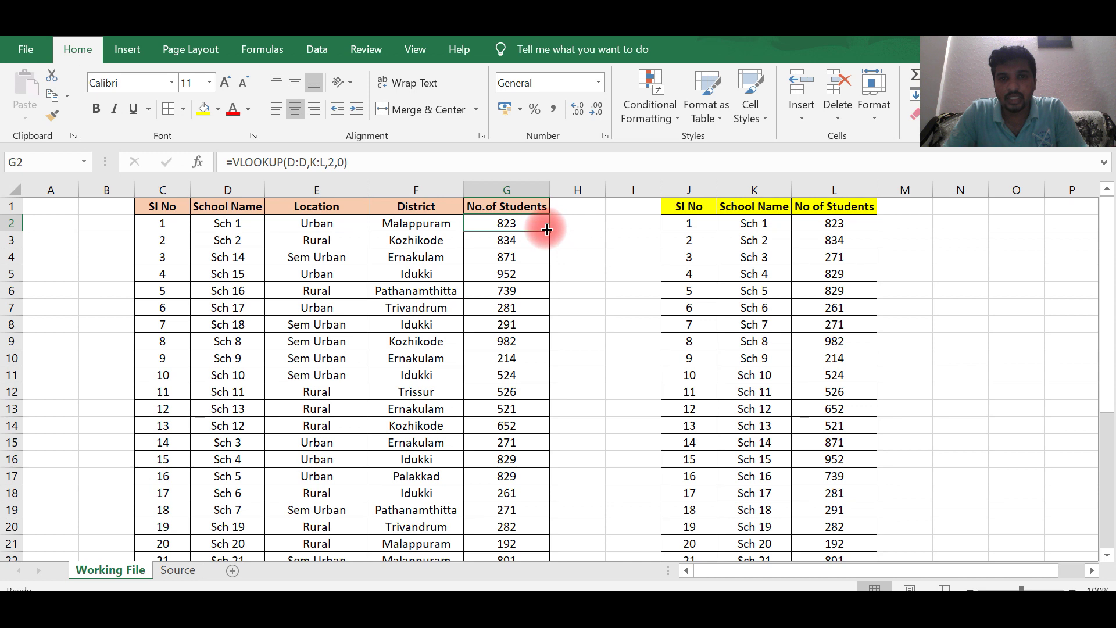
{"action": "double_click", "coordinate": [552, 232]}
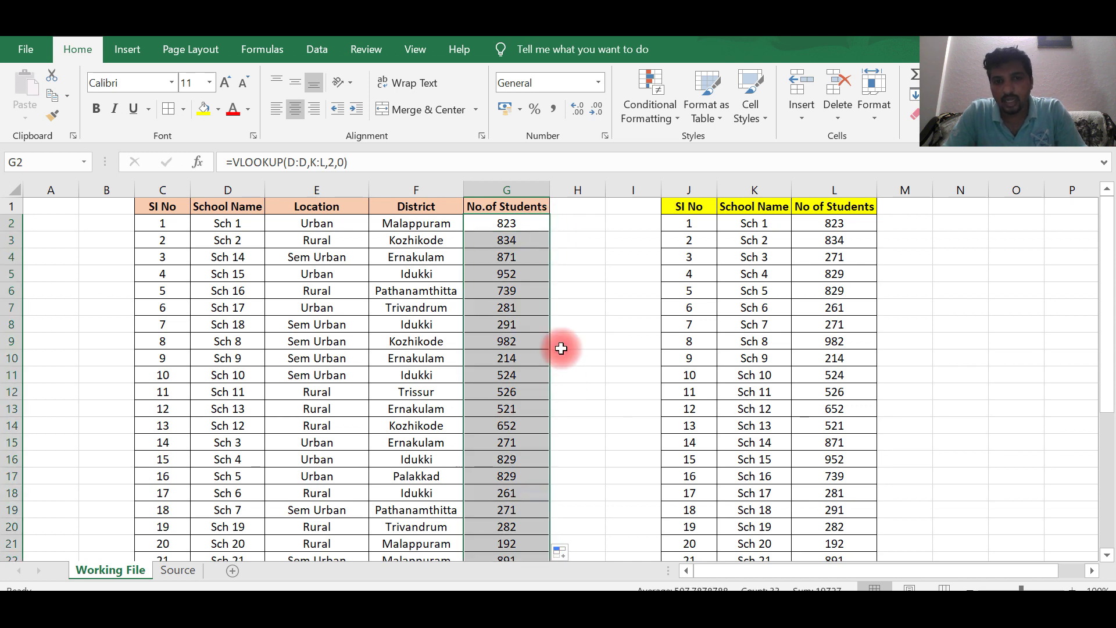
{"action": "scroll", "coordinate": [560, 349], "scroll_direction": "down", "scroll_amount": 6}
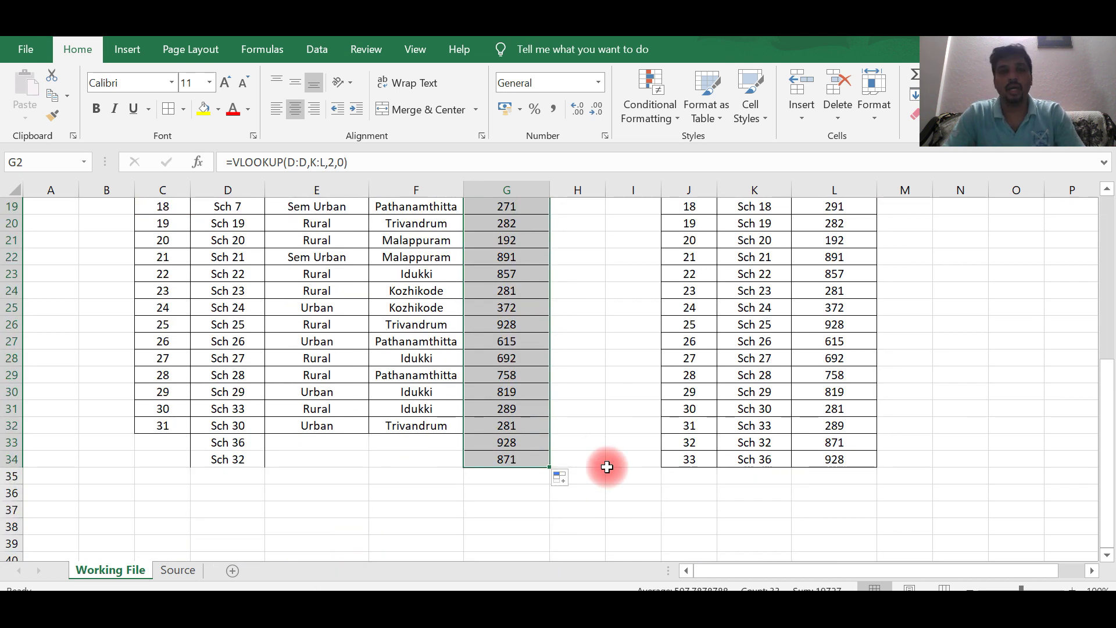
{"action": "scroll", "coordinate": [606, 467], "scroll_direction": "up", "scroll_amount": 2}
{"action": "scroll", "coordinate": [603, 465], "scroll_direction": "down", "scroll_amount": 3}
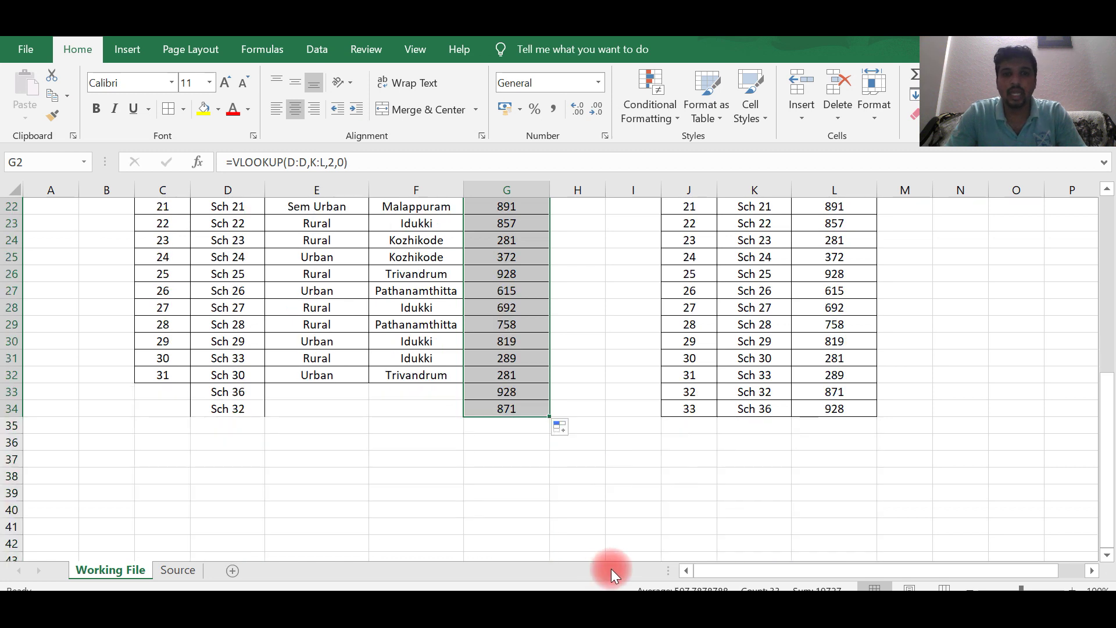
Step: Clear G34 and paste G33's lookup formula into it, showing 871 for Sch 32
{"action": "left_click", "coordinate": [530, 403]}
{"action": "key", "text": "Delete"}
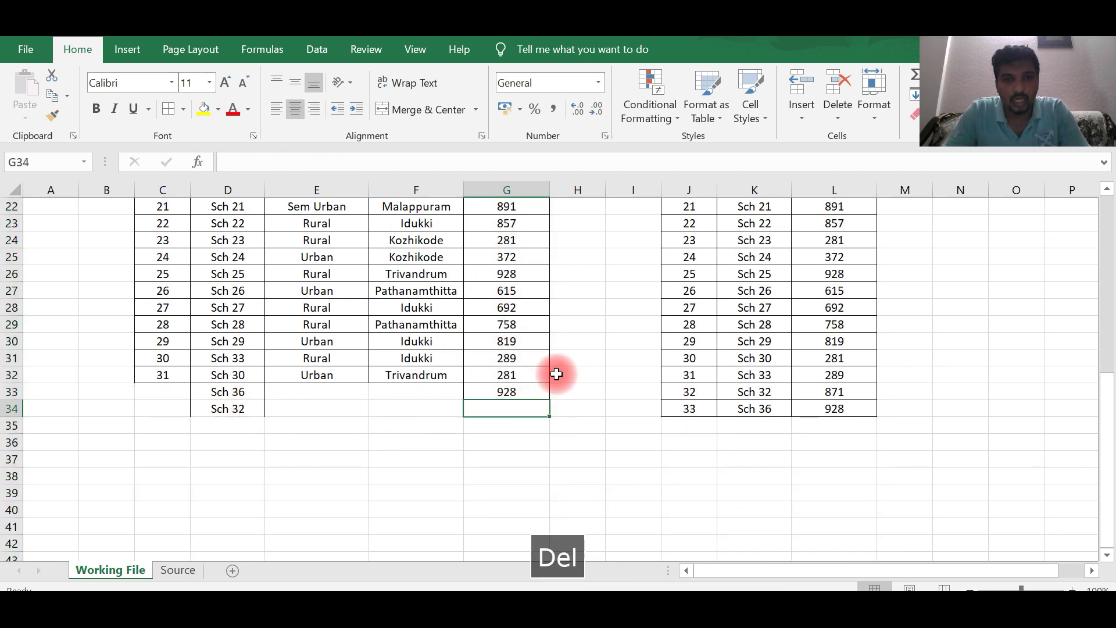
{"action": "left_click", "coordinate": [532, 355]}
{"action": "left_click", "coordinate": [526, 389]}
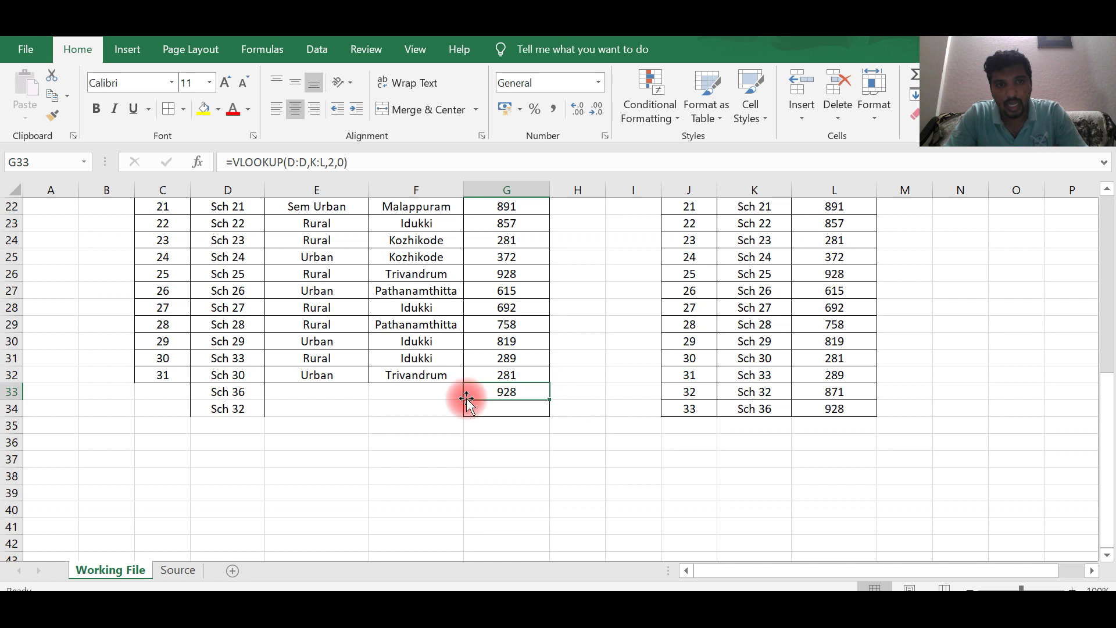
{"action": "key", "text": "ctrl+c"}
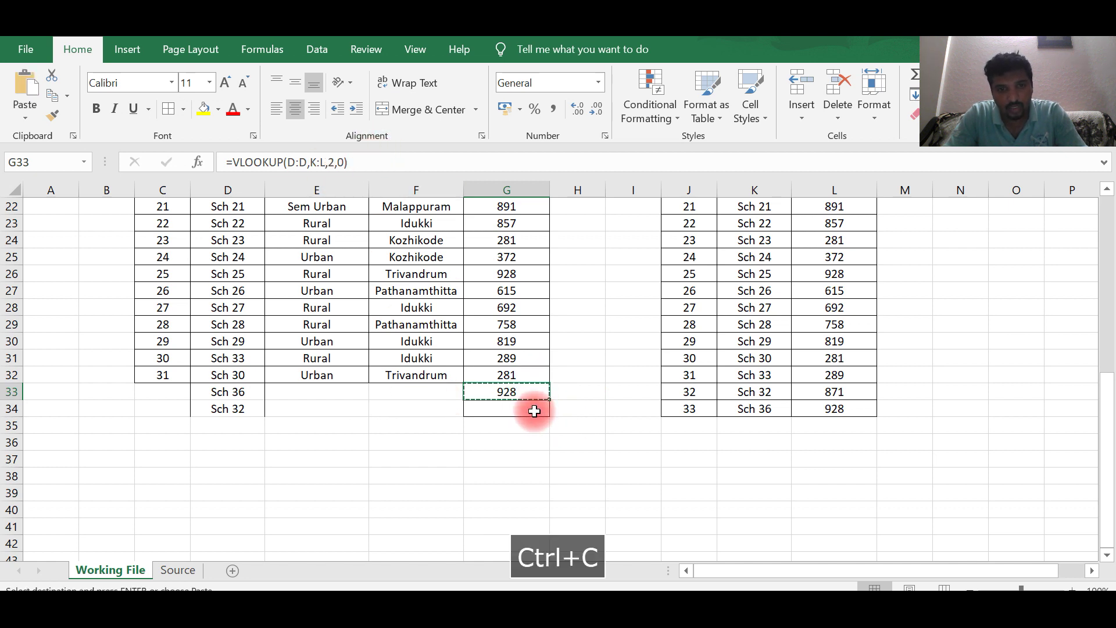
{"action": "left_click", "coordinate": [531, 411]}
{"action": "key", "text": "ctrl+v"}
{"action": "key", "text": "Escape"}
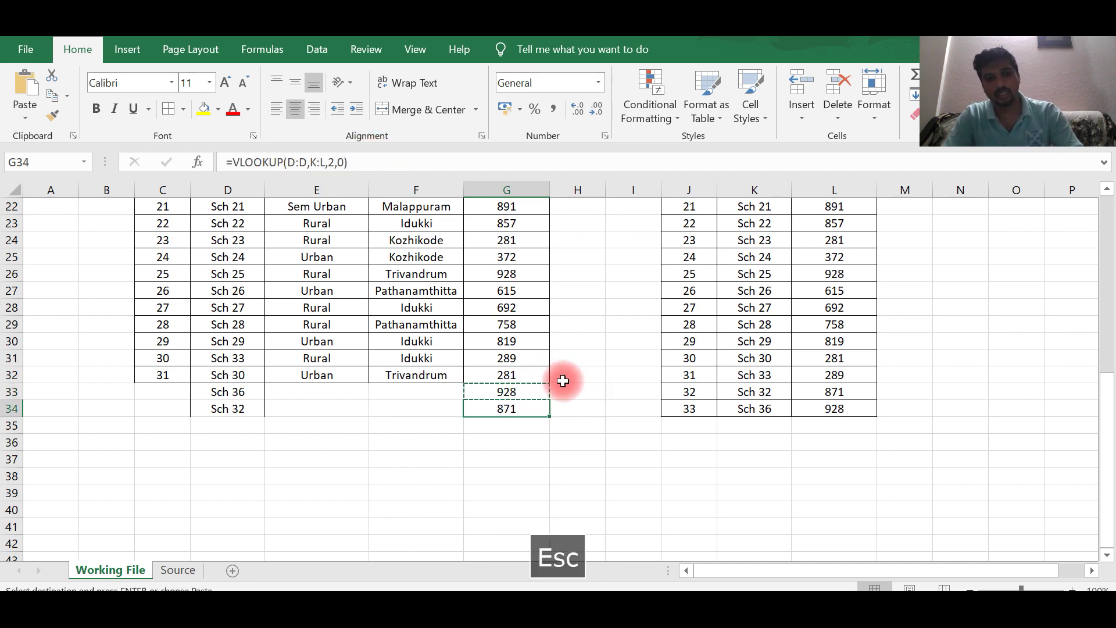
Step: Enter SI No 32 and 33 in C33:C34 for the two new rows
{"action": "left_click", "coordinate": [150, 393]}
{"action": "type", "text": "32"}
{"action": "key", "text": "Return"}
{"action": "type", "text": "33"}
{"action": "left_click", "coordinate": [285, 384]}
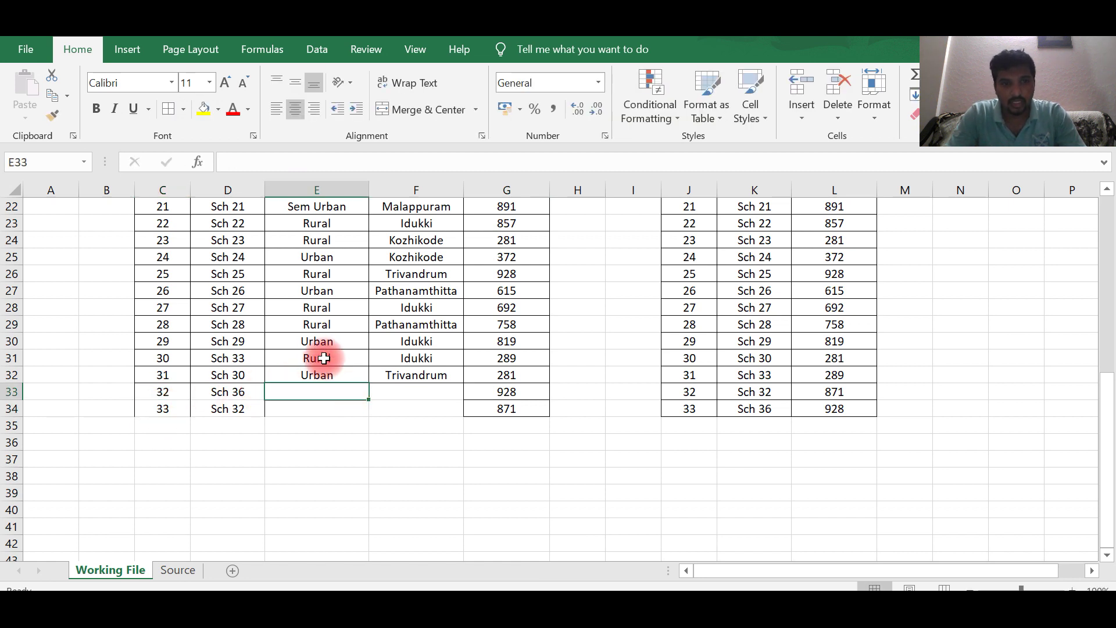
Step: Copy the Rural and Urban locations from E31:E32 into E33:E34
{"action": "left_click", "coordinate": [314, 368]}
{"action": "left_click_drag", "start_coordinate": [319, 360], "coordinate": [323, 372]}
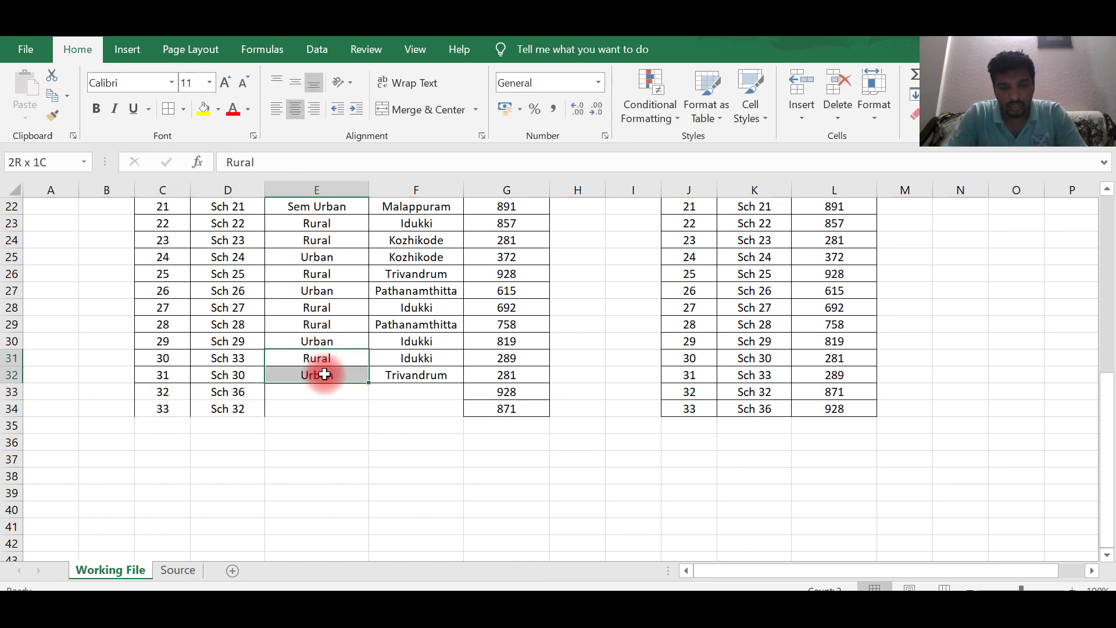
{"action": "key", "text": "ctrl+c"}
{"action": "left_click", "coordinate": [323, 385]}
{"action": "key", "text": "ctrl+v"}
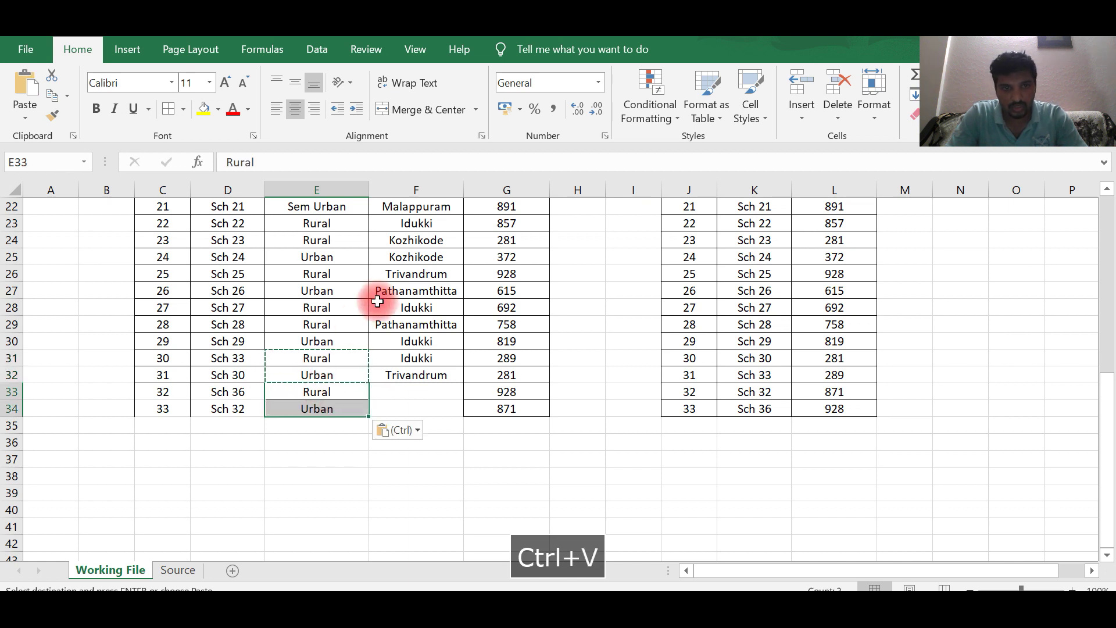
Step: Copy the Pathanamthitta and Idukki districts from F27:F28 into F33:F34
{"action": "left_click_drag", "start_coordinate": [399, 289], "coordinate": [407, 305]}
{"action": "key", "text": "ctrl+c"}
{"action": "left_click", "coordinate": [432, 396]}
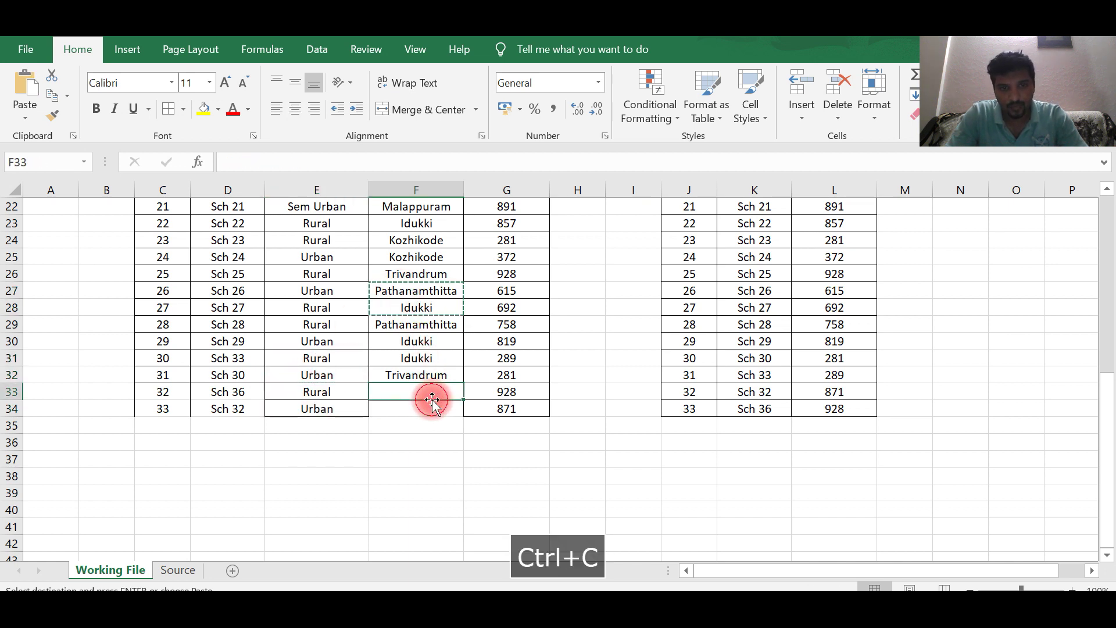
{"action": "key", "text": "ctrl+v"}
Step: Apply cell borders to the last three table rows C32:G34
{"action": "left_click_drag", "start_coordinate": [142, 377], "coordinate": [500, 407]}
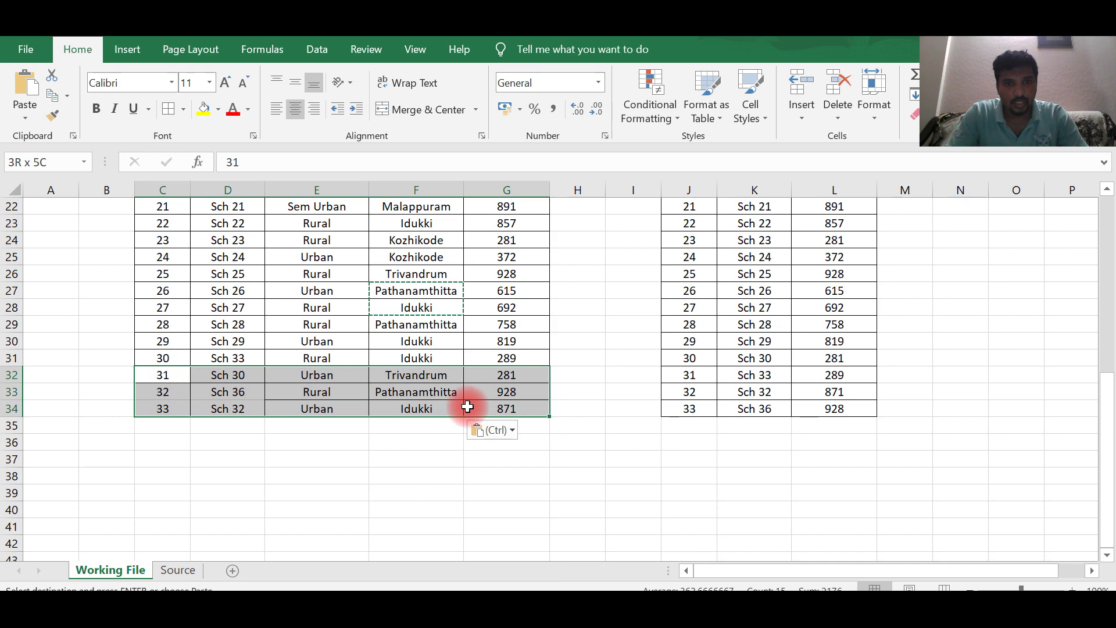
{"action": "left_click", "coordinate": [164, 113]}
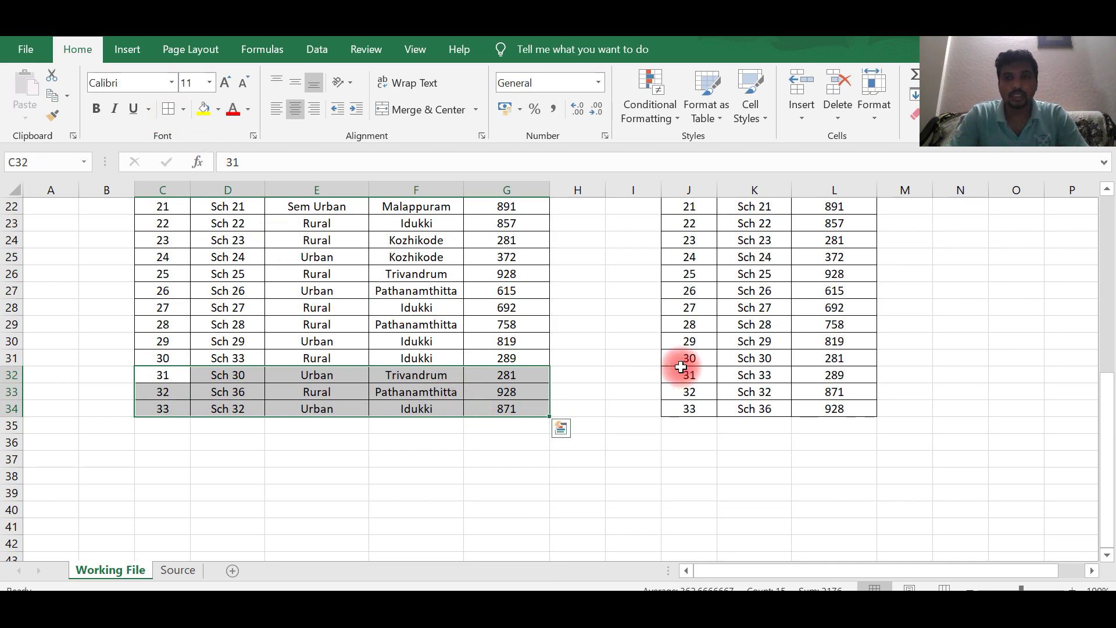
{"action": "scroll", "coordinate": [662, 366], "scroll_direction": "up", "scroll_amount": 7}
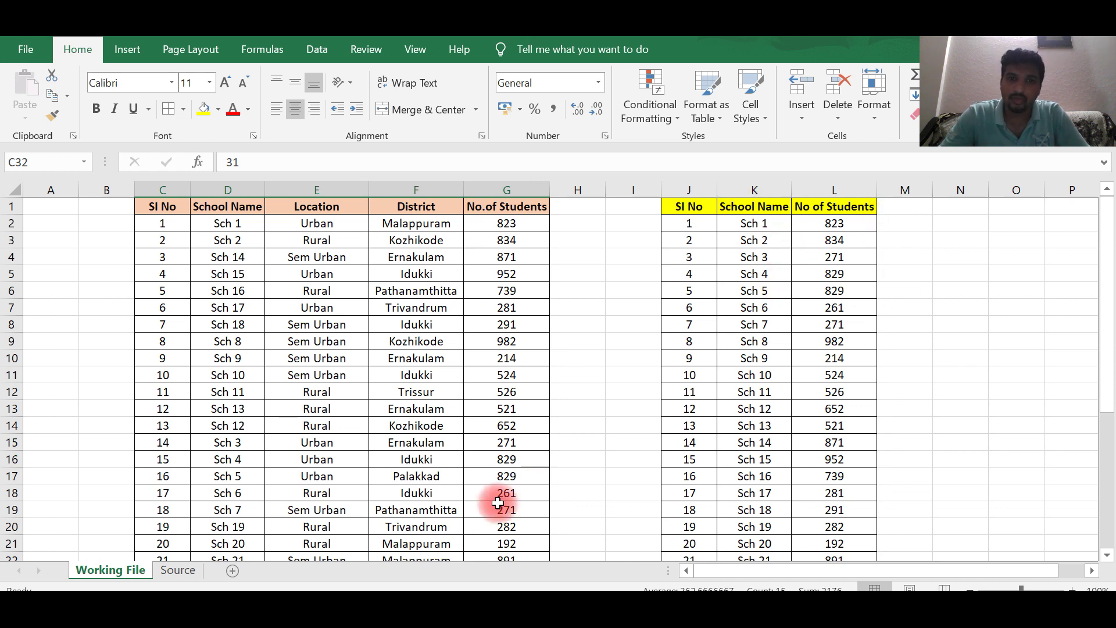
{"action": "scroll", "coordinate": [660, 438], "scroll_direction": "down", "scroll_amount": 1}
{"action": "scroll", "coordinate": [659, 438], "scroll_direction": "down", "scroll_amount": 4}
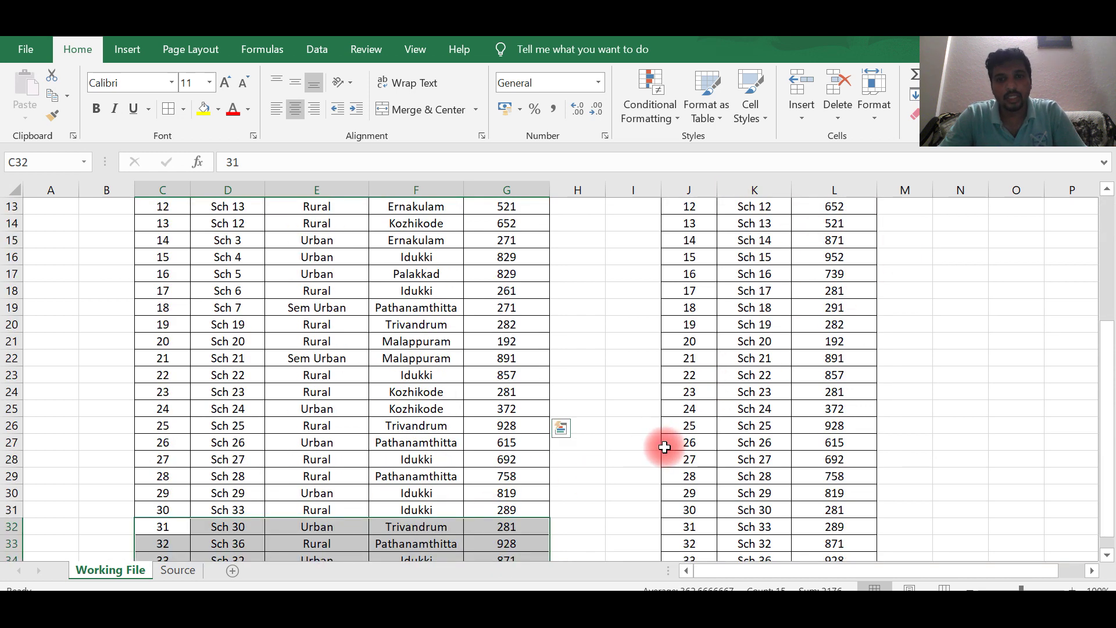
{"action": "scroll", "coordinate": [661, 447], "scroll_direction": "down", "scroll_amount": 4}
Step: Review the completed table and the counts in the lookup table
{"action": "left_click", "coordinate": [616, 430]}
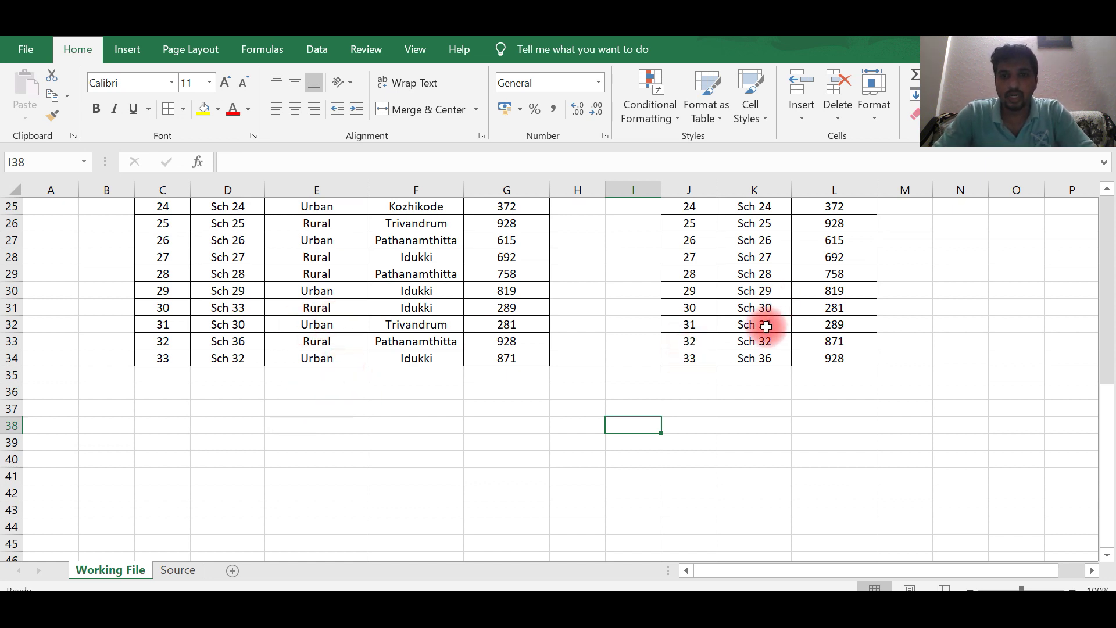
{"action": "left_click", "coordinate": [253, 372]}
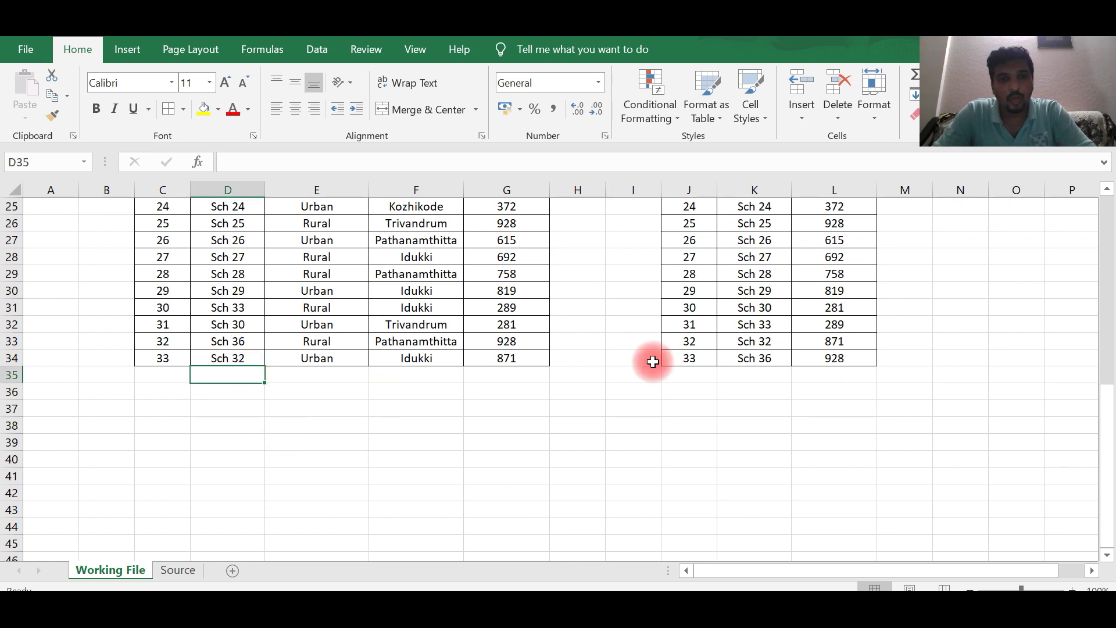
{"action": "scroll", "coordinate": [578, 480], "scroll_direction": "up", "scroll_amount": 2}
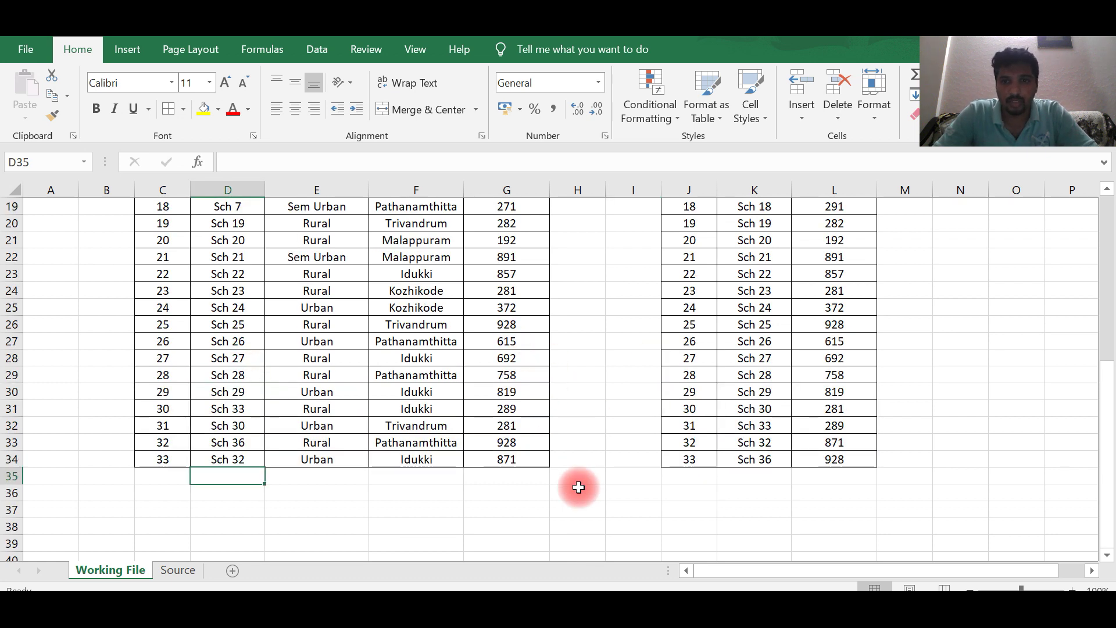
{"action": "scroll", "coordinate": [577, 485], "scroll_direction": "up", "scroll_amount": 6}
{"action": "left_click", "coordinate": [870, 323]}
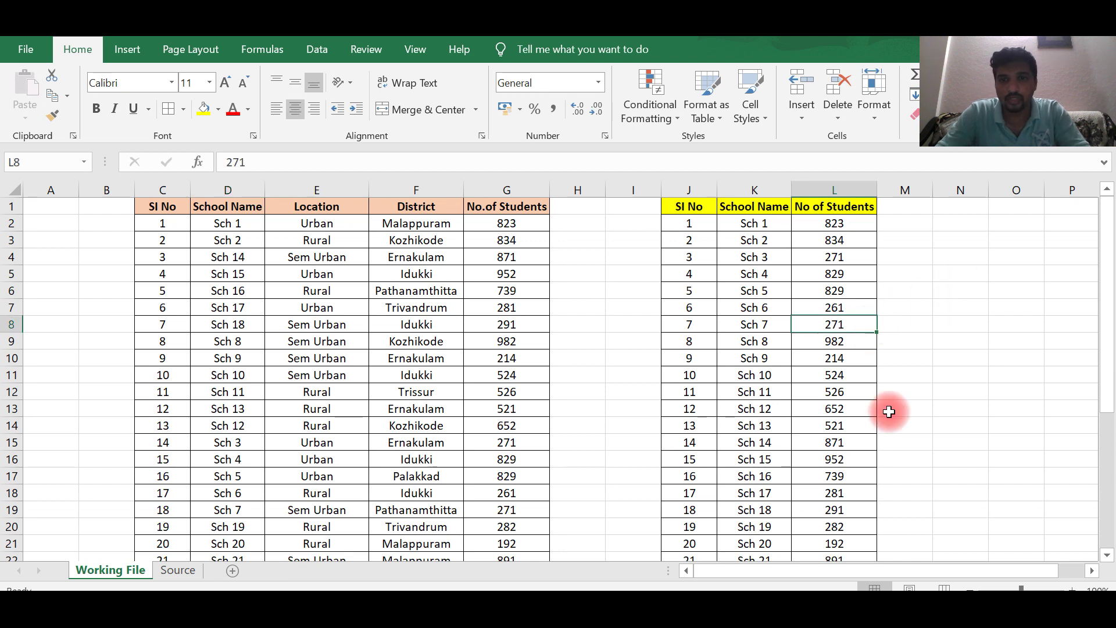
{"action": "left_click", "coordinate": [819, 407]}
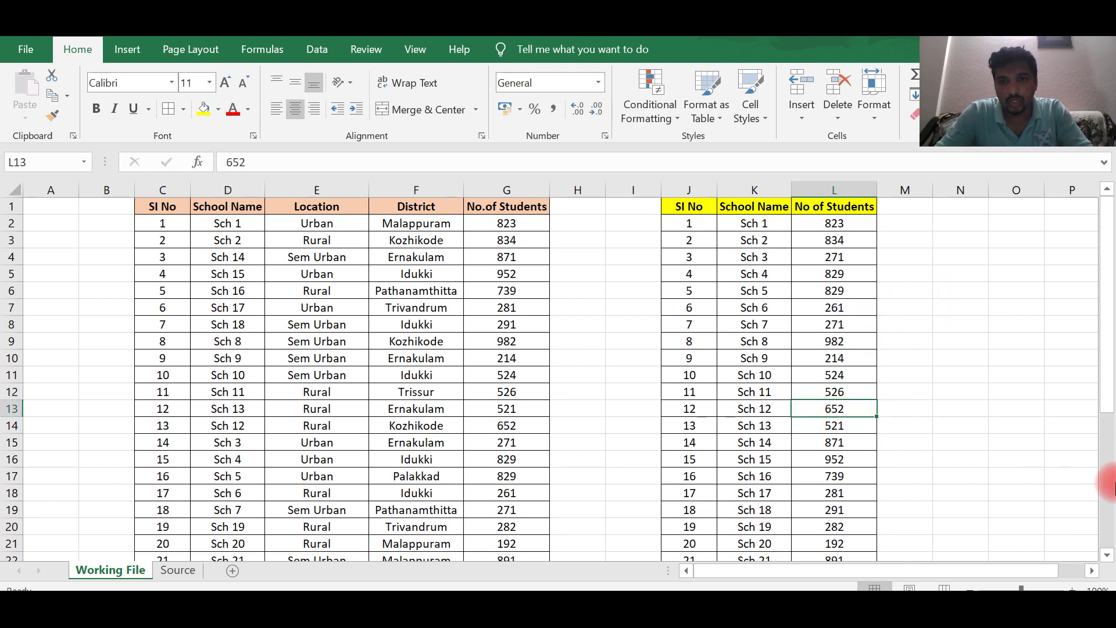
{"action": "type", "text": "724"}
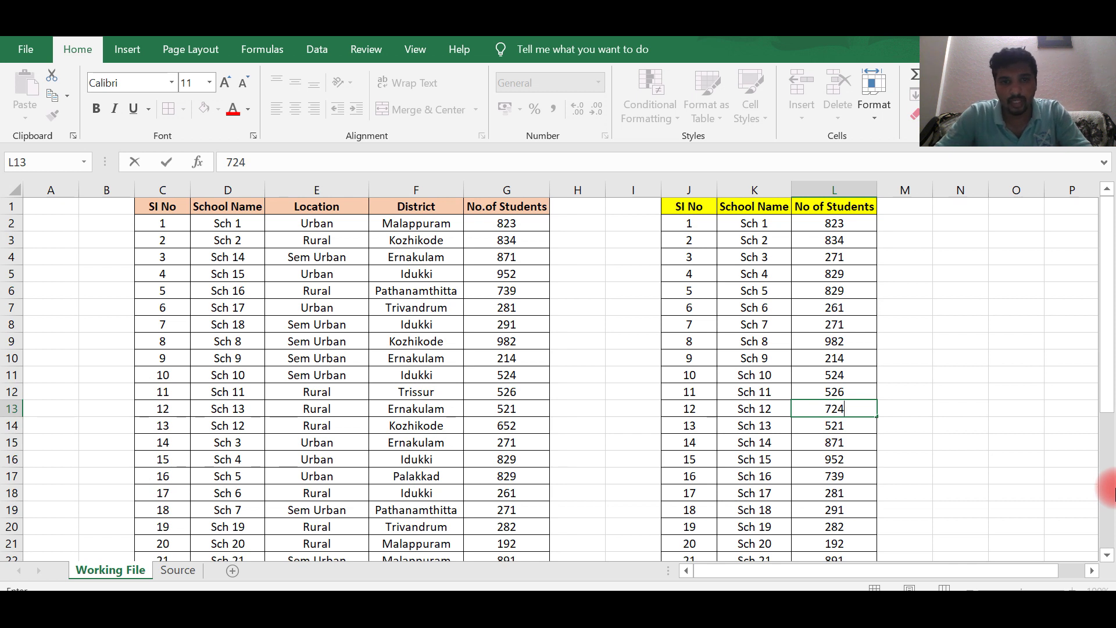
{"action": "key", "text": "Return"}
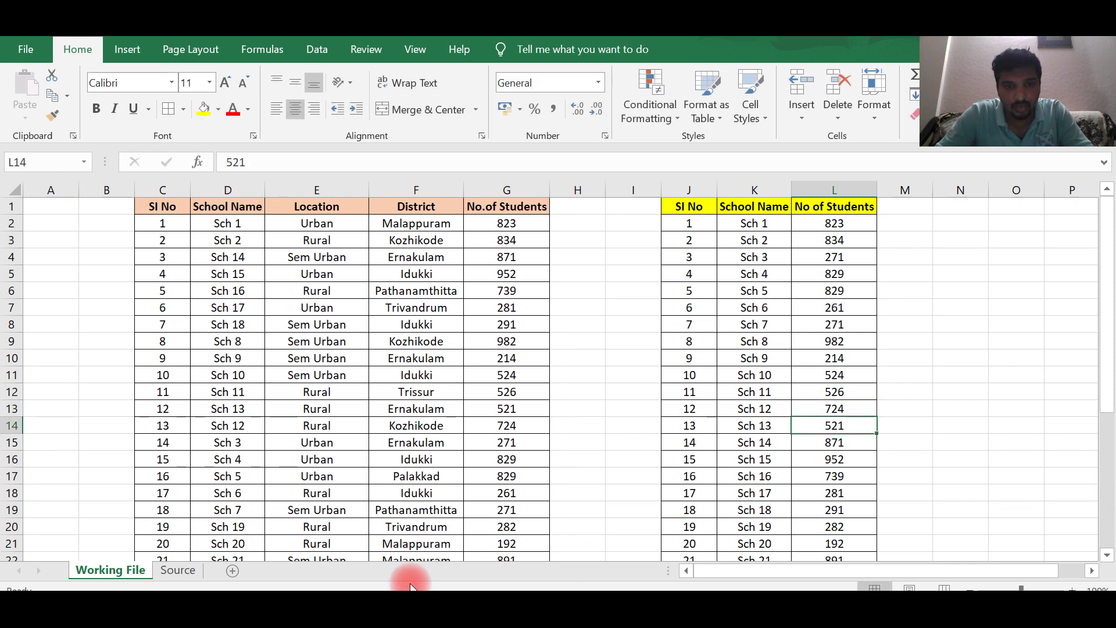
{"action": "left_click", "coordinate": [854, 411]}
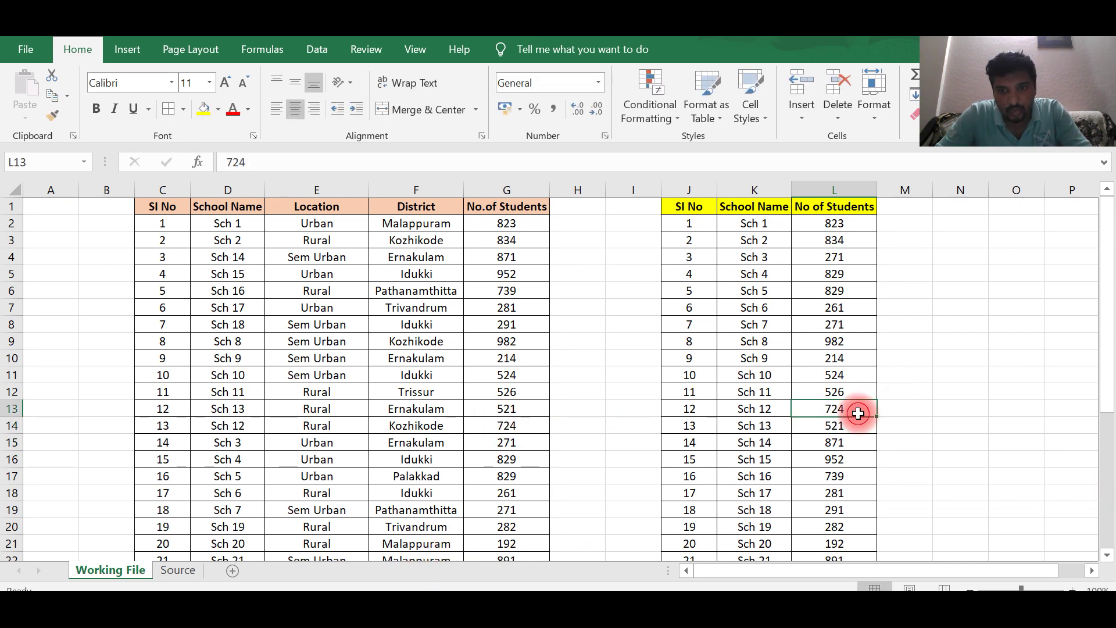
{"action": "left_click", "coordinate": [524, 430]}
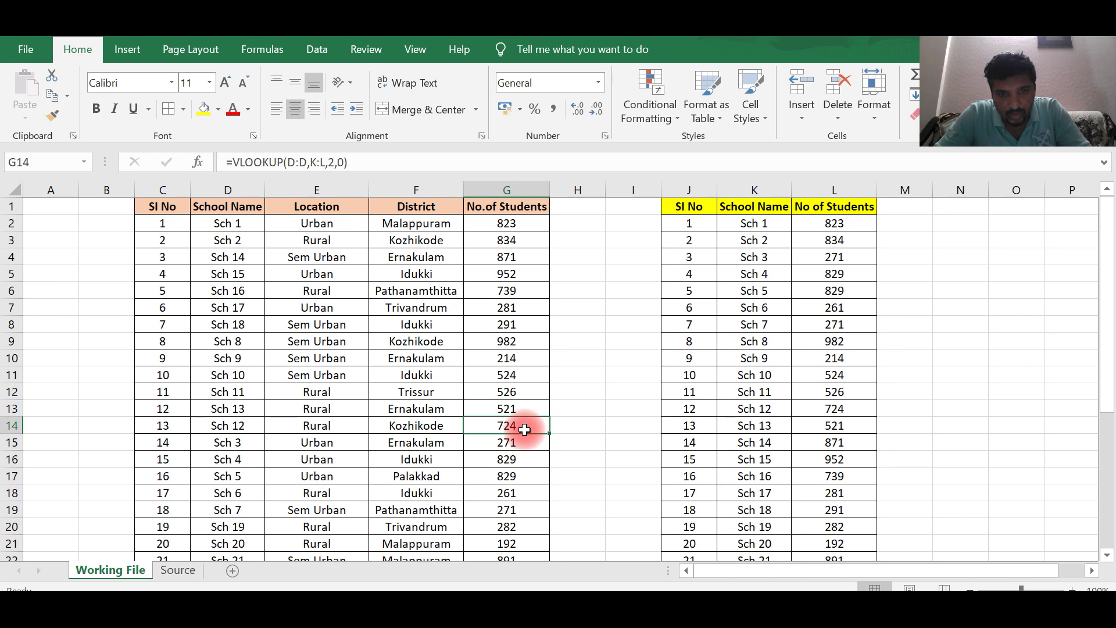
{"action": "key", "text": "ctrl+z"}
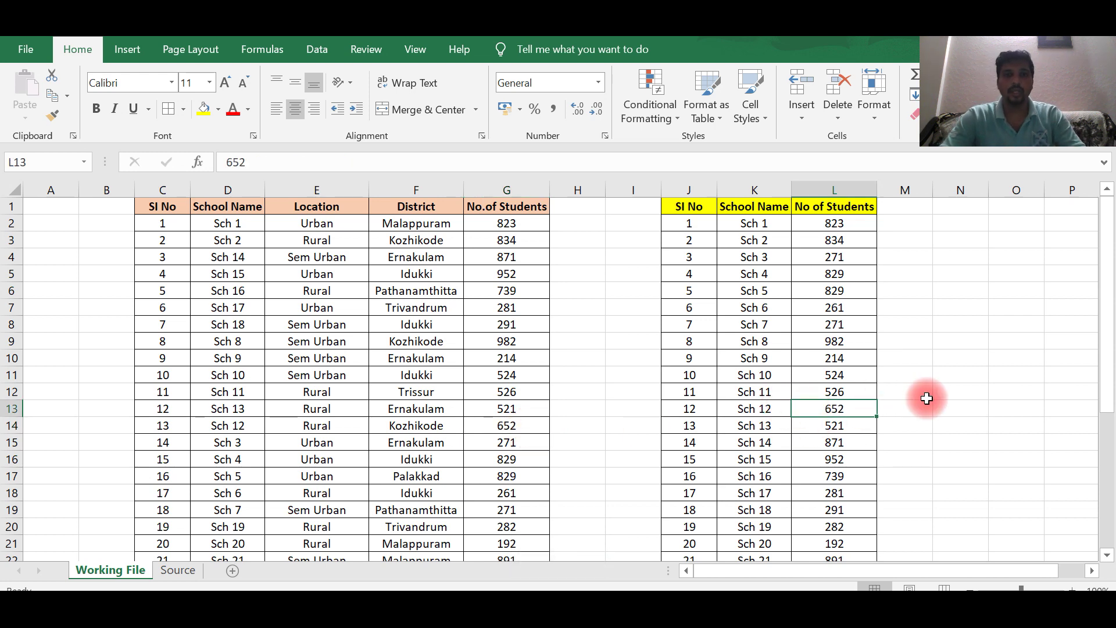
{"action": "scroll", "coordinate": [895, 441], "scroll_direction": "down", "scroll_amount": 3}
{"action": "scroll", "coordinate": [874, 468], "scroll_direction": "down", "scroll_amount": 4}
{"action": "scroll", "coordinate": [874, 468], "scroll_direction": "up", "scroll_amount": 1}
{"action": "scroll", "coordinate": [874, 472], "scroll_direction": "up", "scroll_amount": 6}
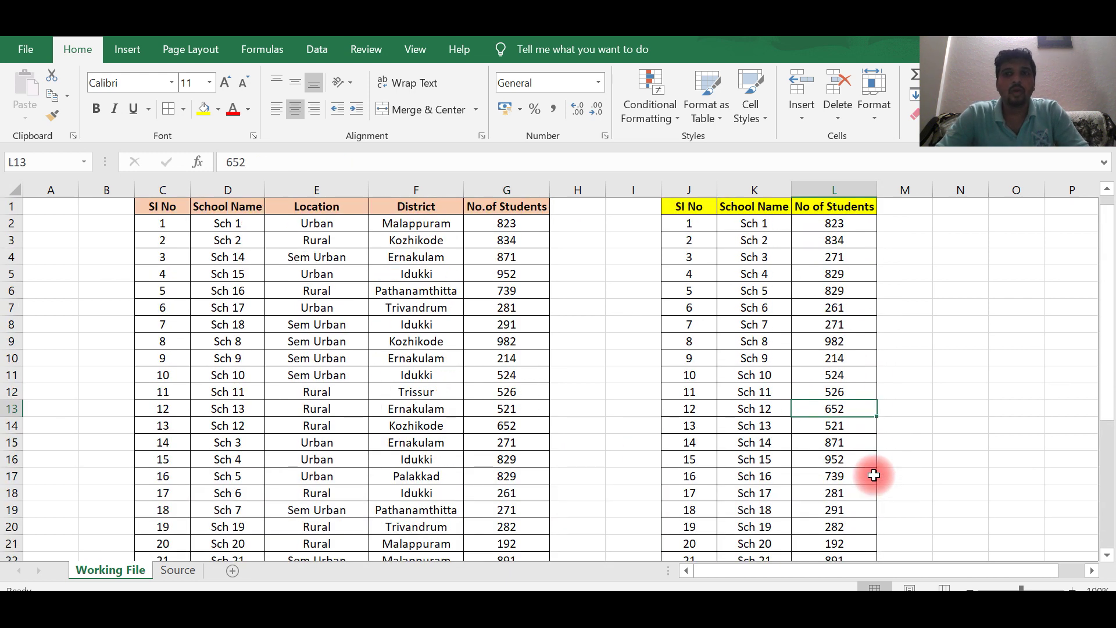